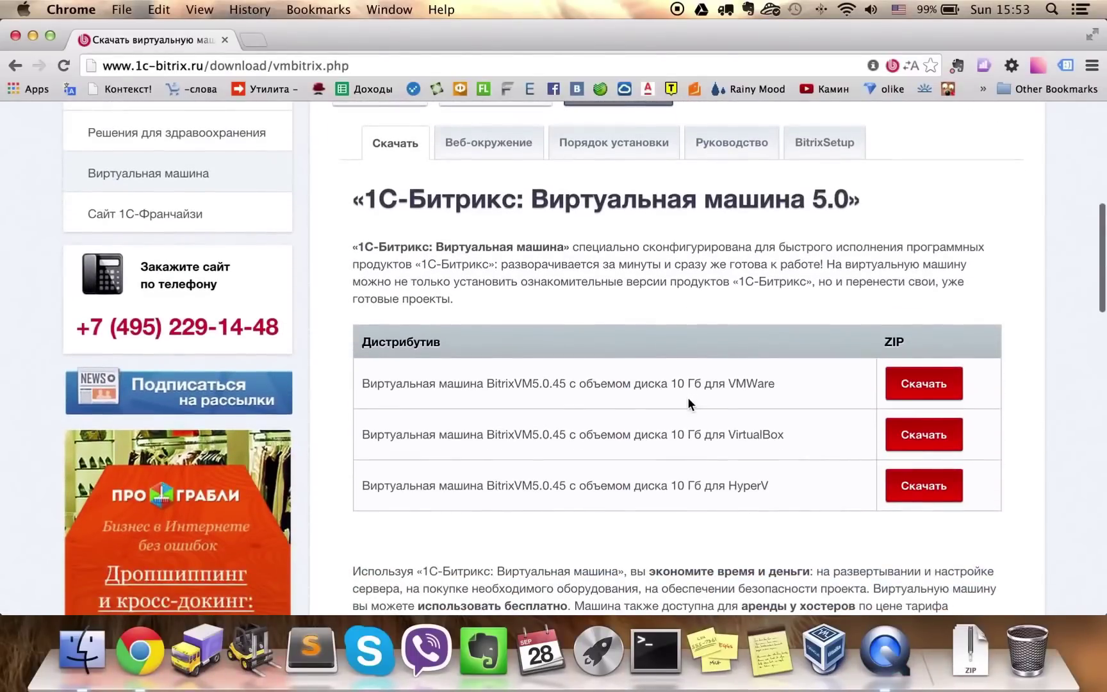
# Review the 10 GB BitrixVM5.0.45 ZIPs for VMWare, VirtualBox and HyperV in the download table
pyautogui.moveTo(735, 382); pyautogui.dragTo(776, 383)
pyautogui.click(789, 391)
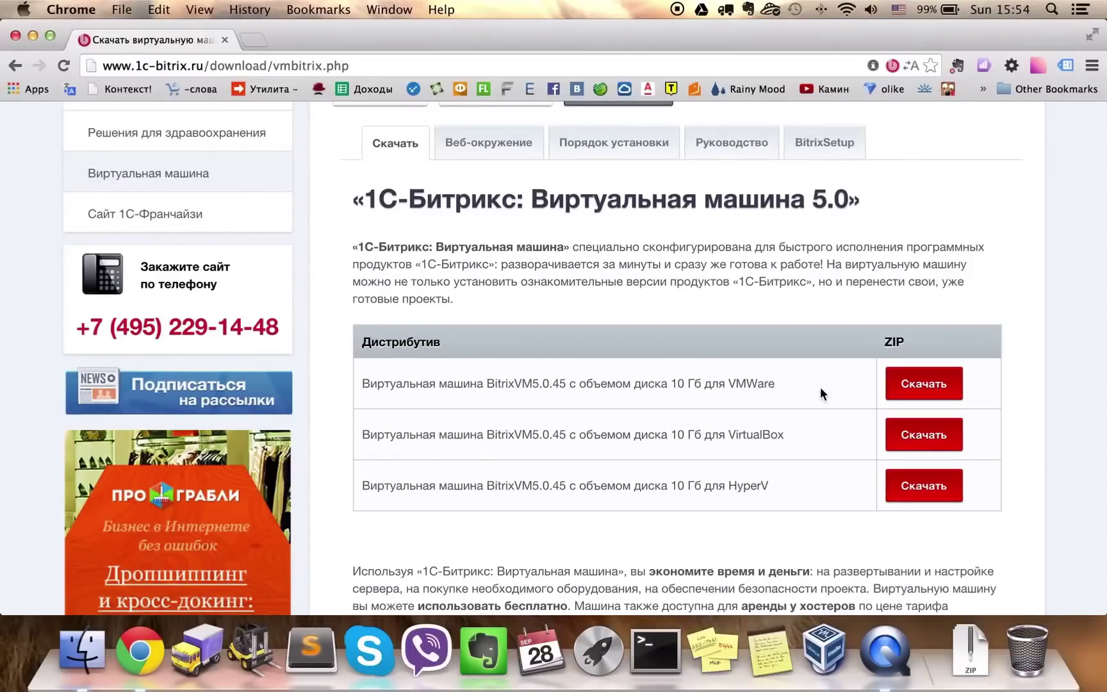
pyautogui.scroll(-2, 820, 391)
pyautogui.scroll(-1, 820, 386)
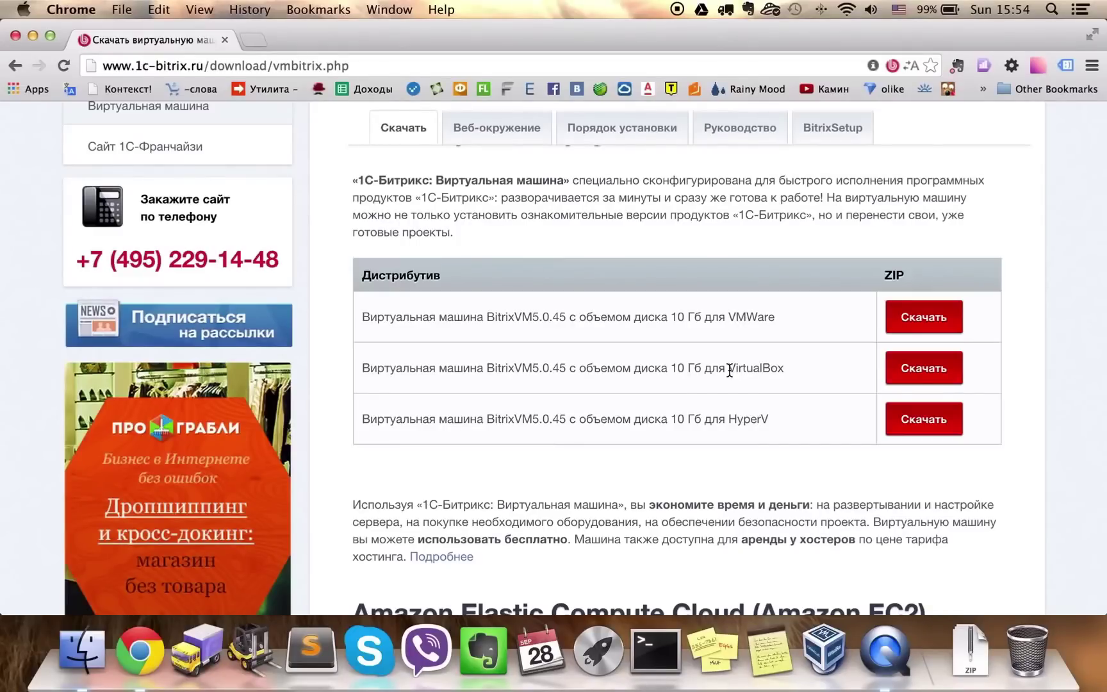
# Minimise Chrome and open VMBitrix5.0.45-i386.ova from the VMBitrix5.0.45-virtualbox desktop folder
pyautogui.click(36, 34)
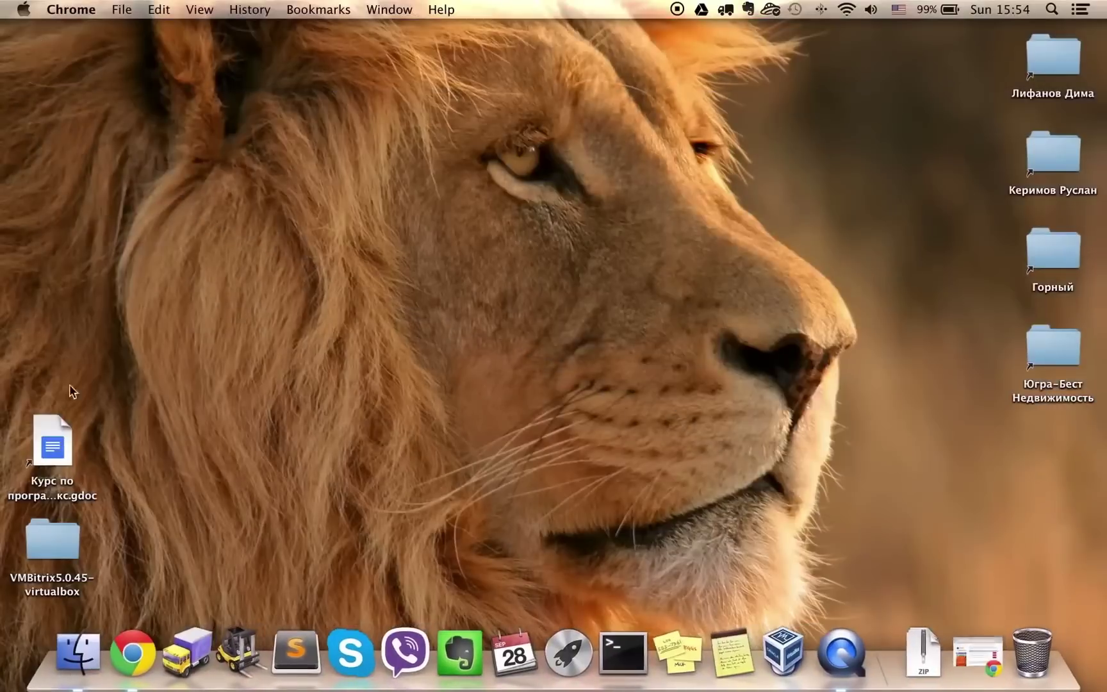
pyautogui.doubleClick(60, 536)
pyautogui.click(438, 180)
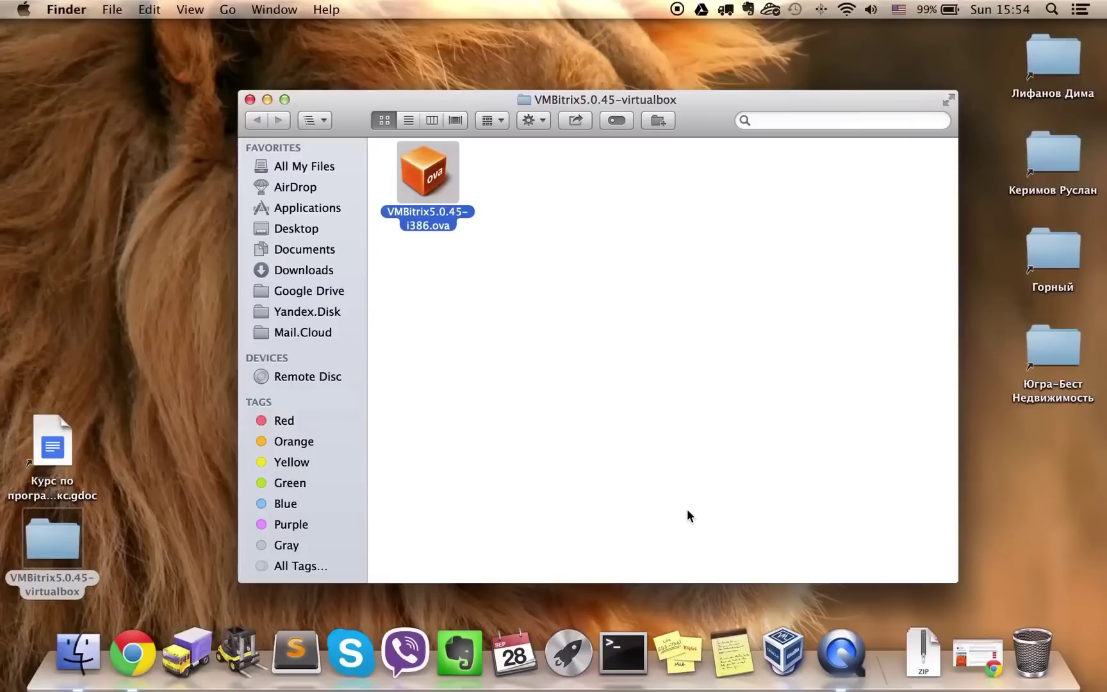
pyautogui.doubleClick(422, 193)
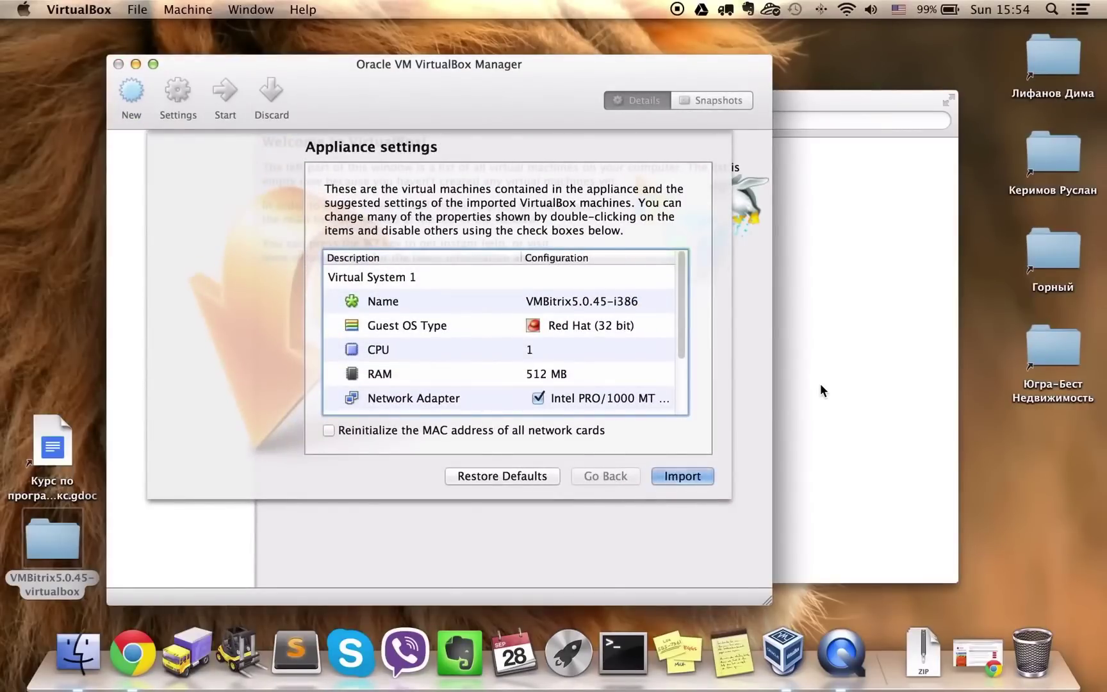
# Shorten the virtual system's name to 'VM' and import the VMBitrix5.0.45-i386 appliance
pyautogui.click(573, 306)
pyautogui.doubleClick(570, 302)
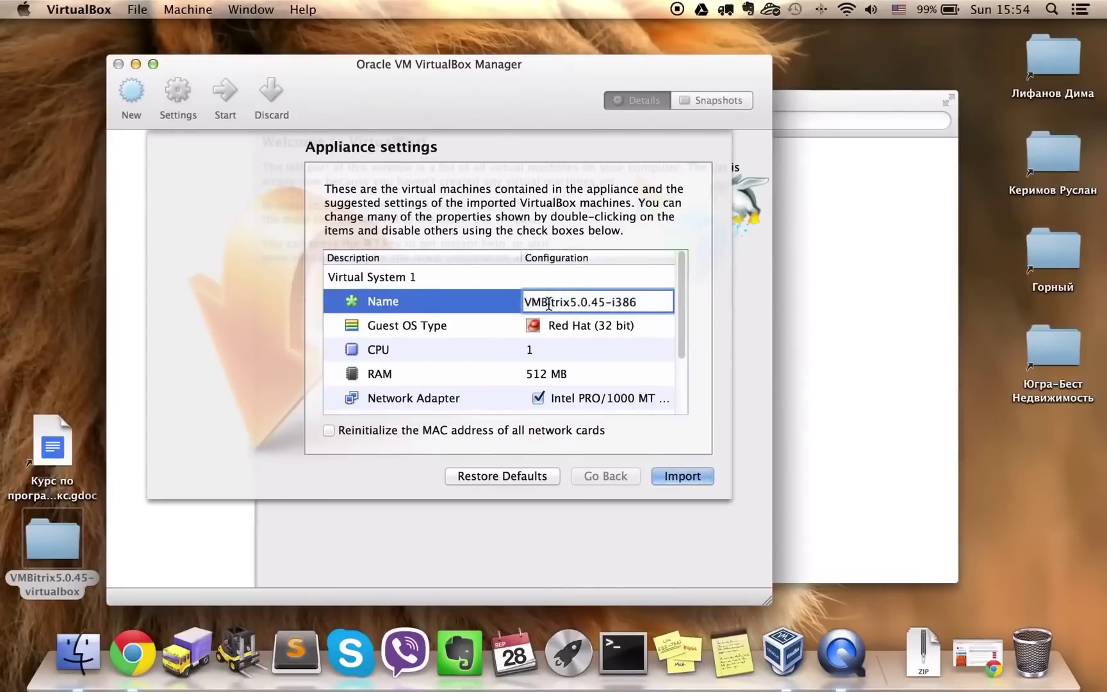
pyautogui.moveTo(544, 303); pyautogui.dragTo(675, 302)
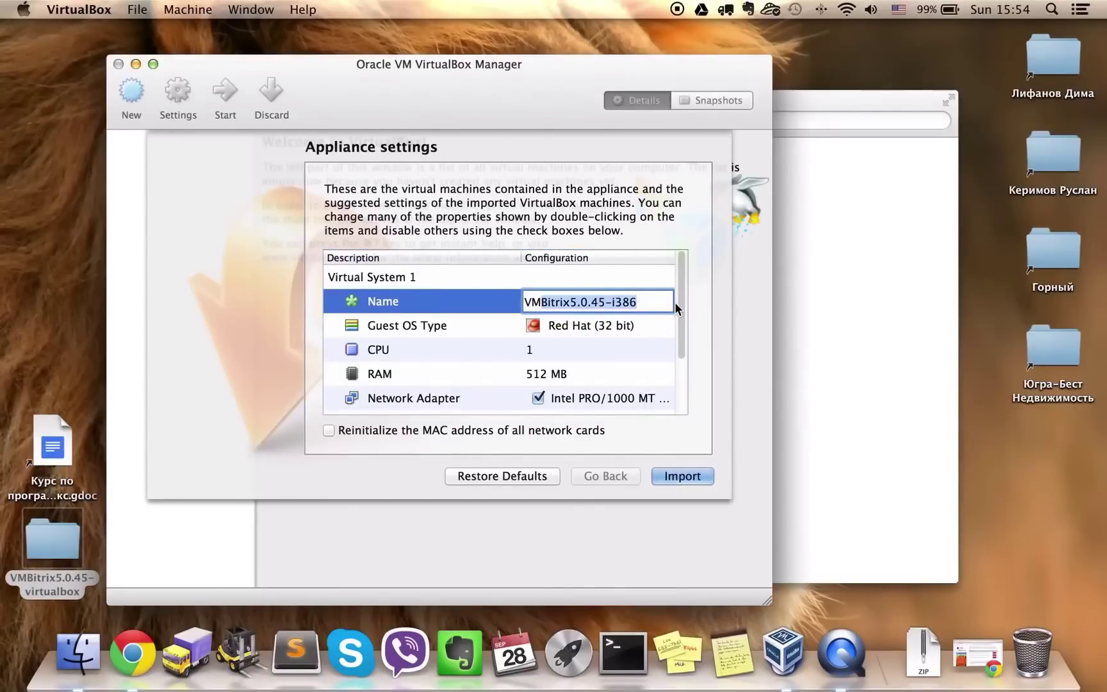
pyautogui.press('BackSpace')
pyautogui.press('Return')
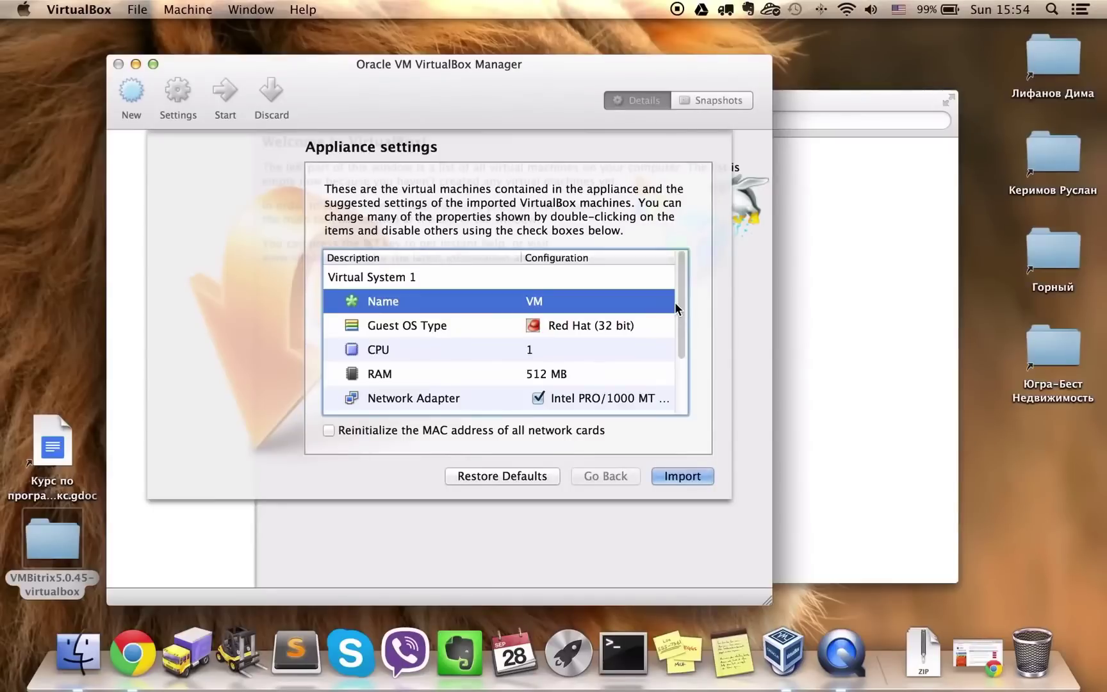
pyautogui.click(677, 475)
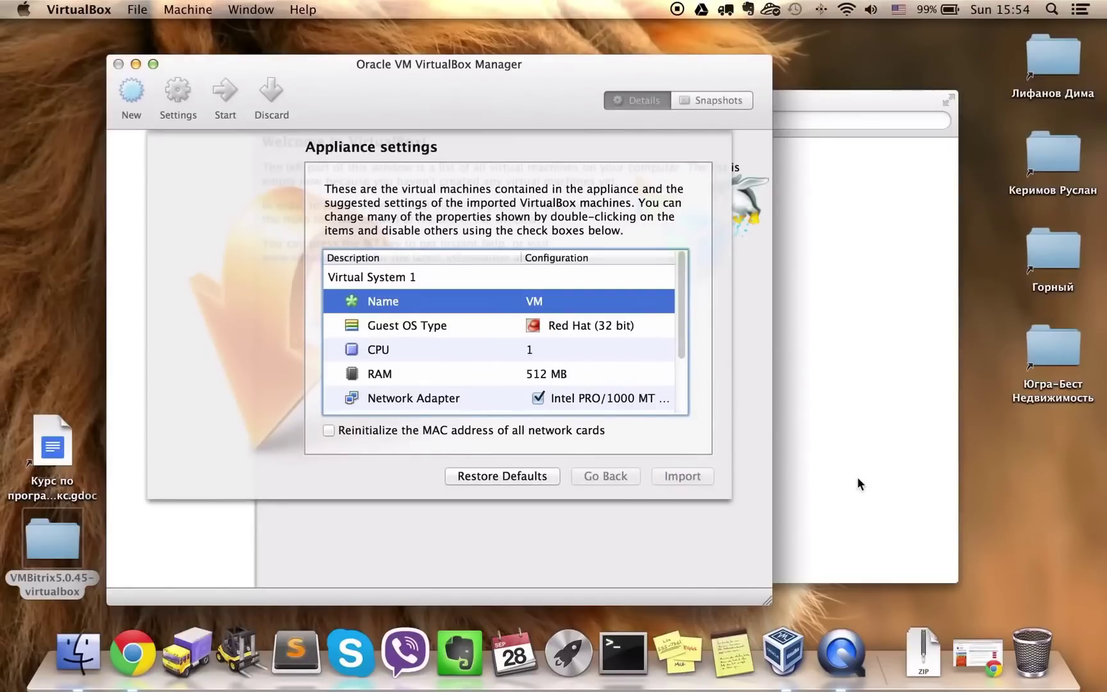
# Copy the VBoxManage modifyvm "VM" --natnet1 "192.168/16" command from the Stickies note
pyautogui.click(737, 650)
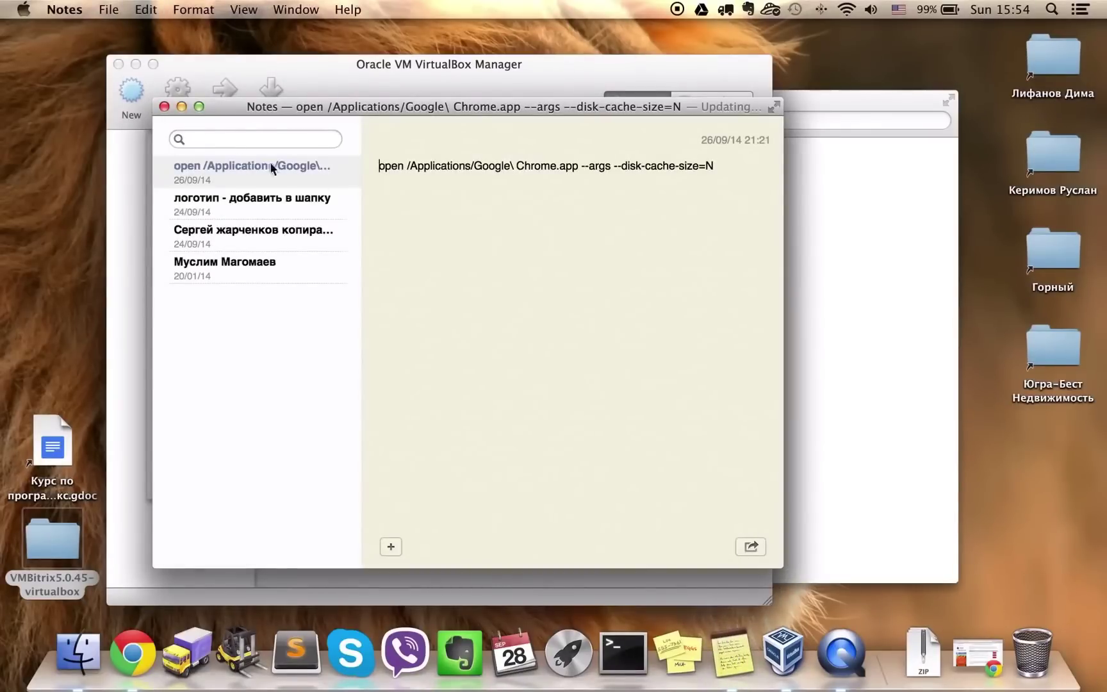
pyautogui.press('super+h')
pyautogui.click(665, 675)
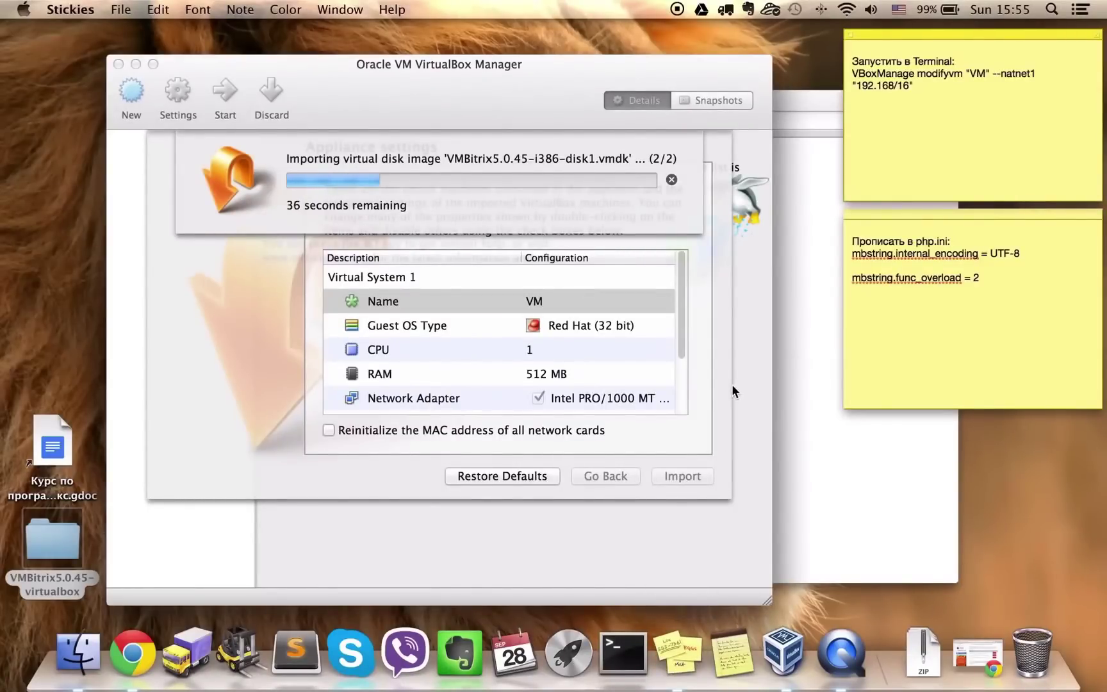
pyautogui.moveTo(922, 87); pyautogui.dragTo(853, 75)
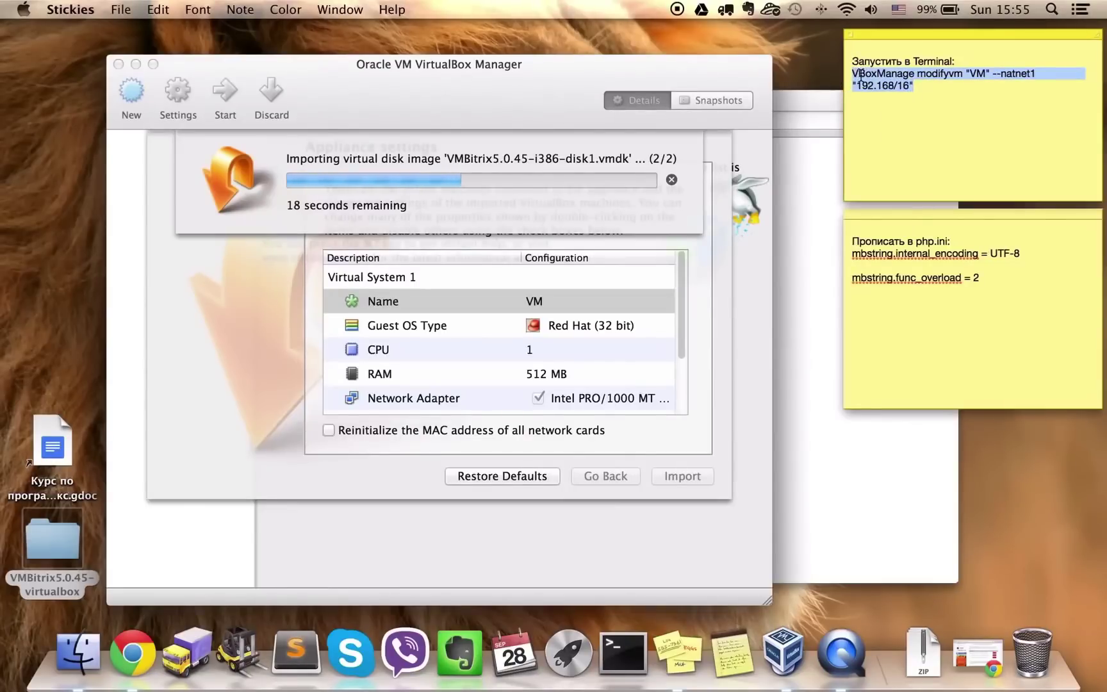
pyautogui.rightClick(860, 75)
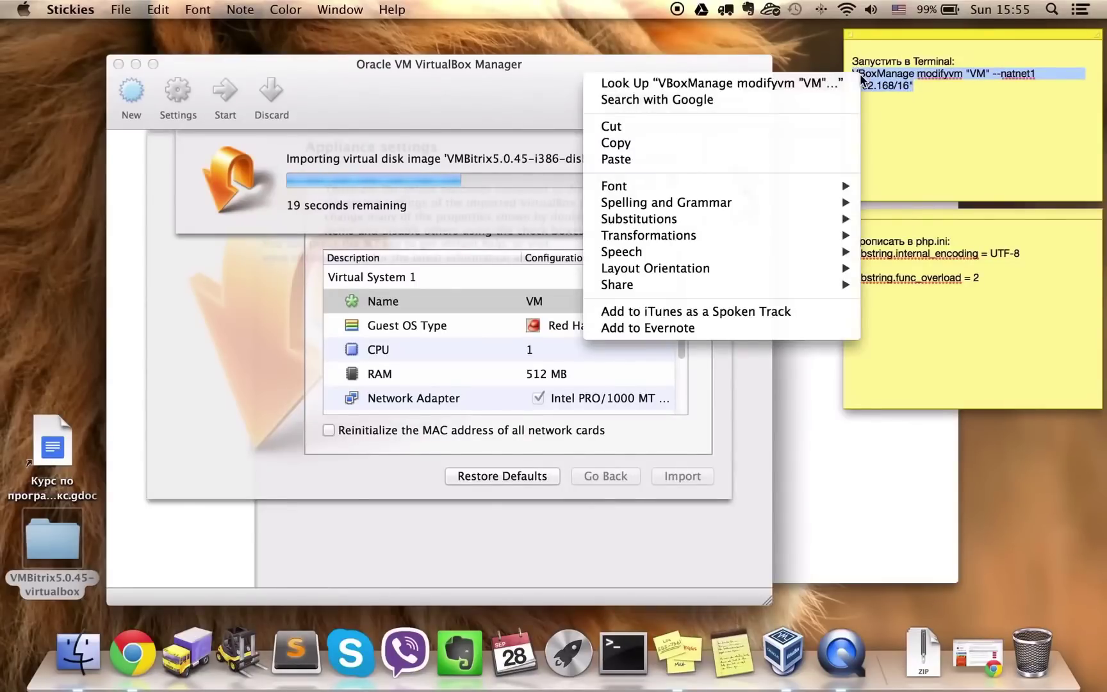
pyautogui.click(704, 143)
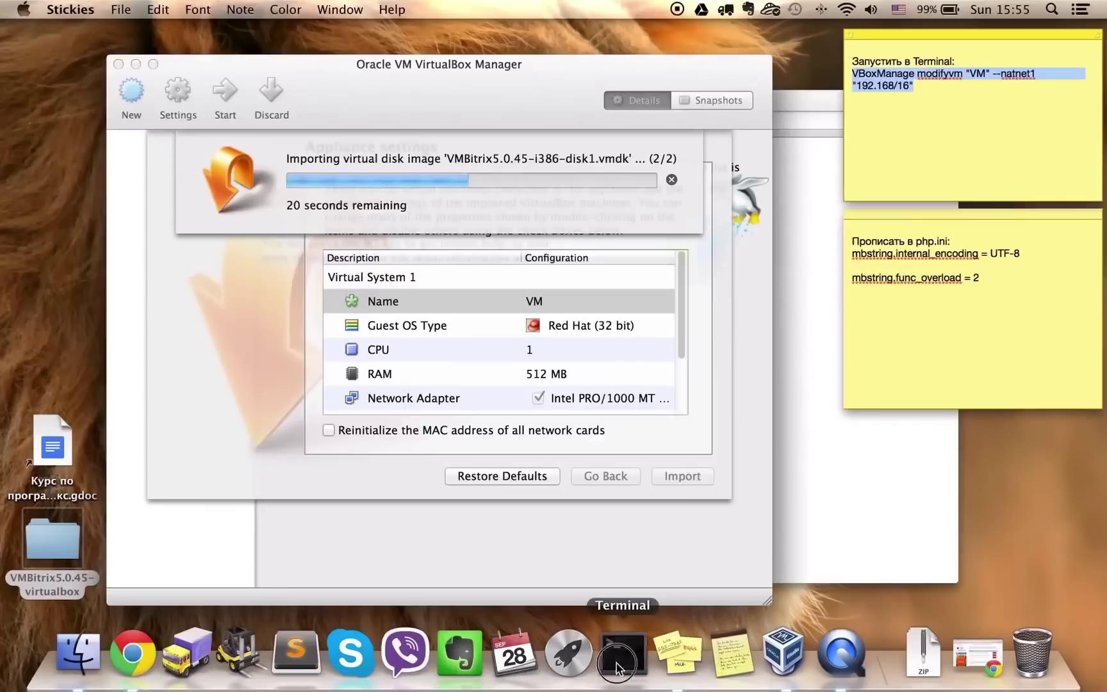
# Run VBoxManage modifyvm "VM" --natnet1 "192.168/16" in Terminal, then quit Terminal
pyautogui.click(617, 667)
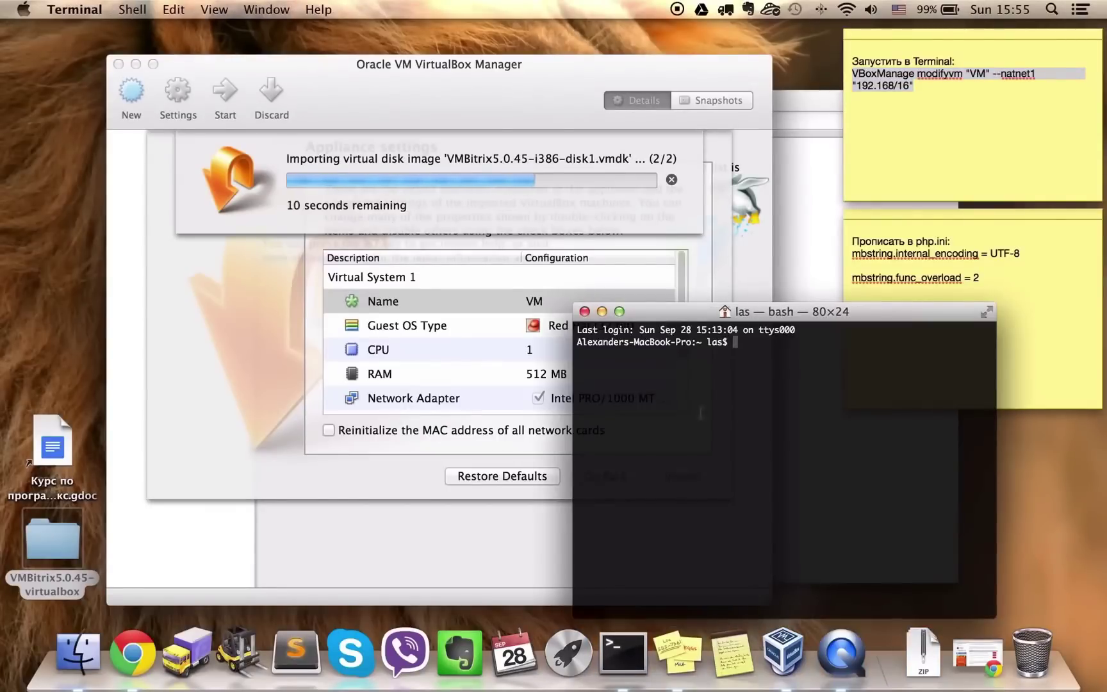
pyautogui.rightClick(760, 383)
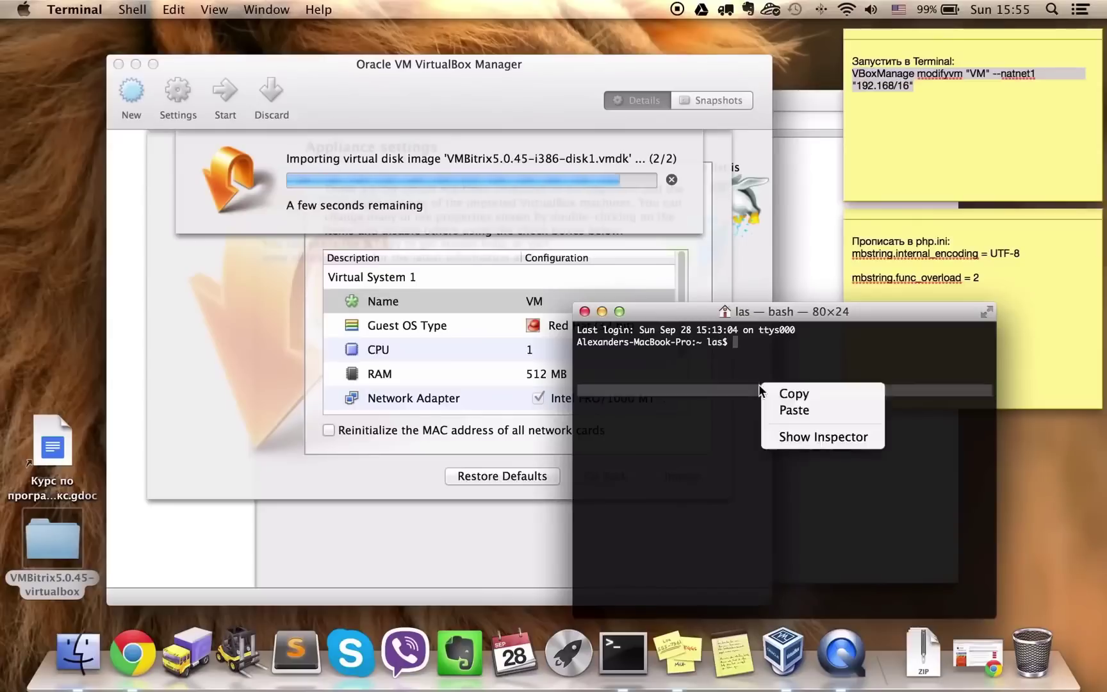
pyautogui.click(789, 413)
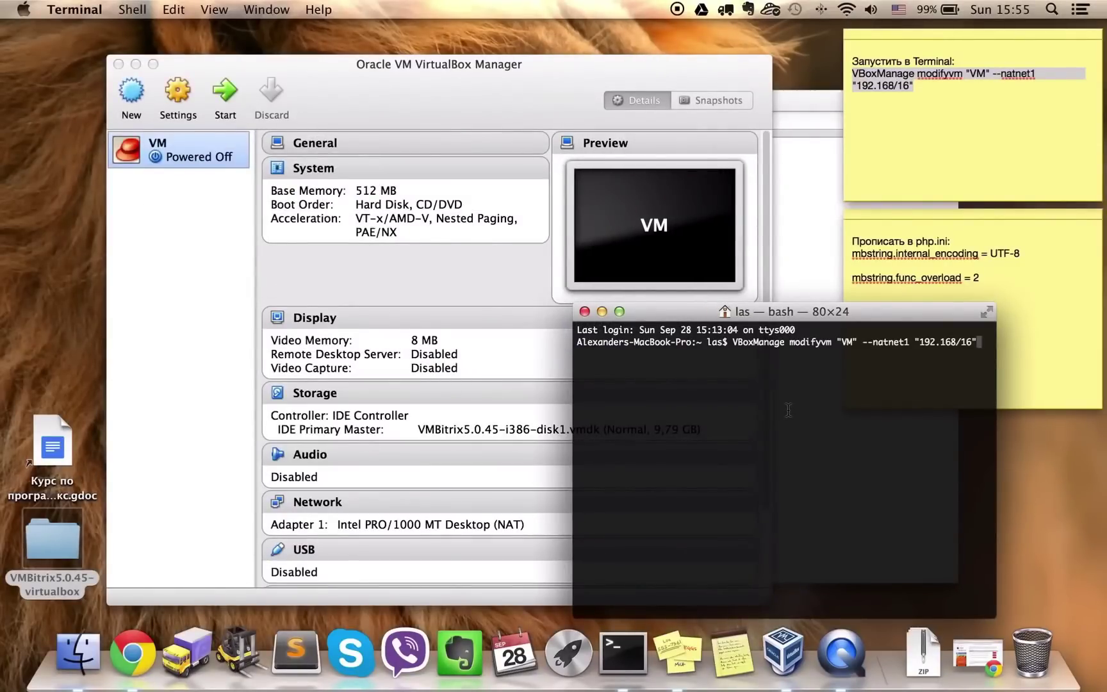
pyautogui.press('Return')
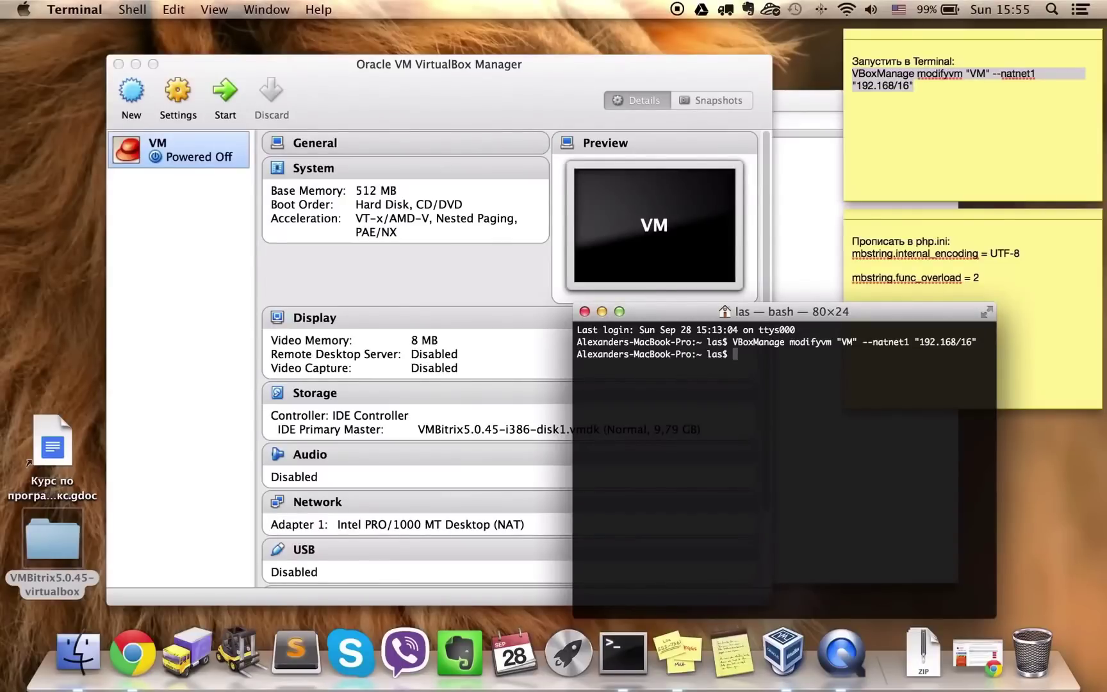
pyautogui.press('super+q')
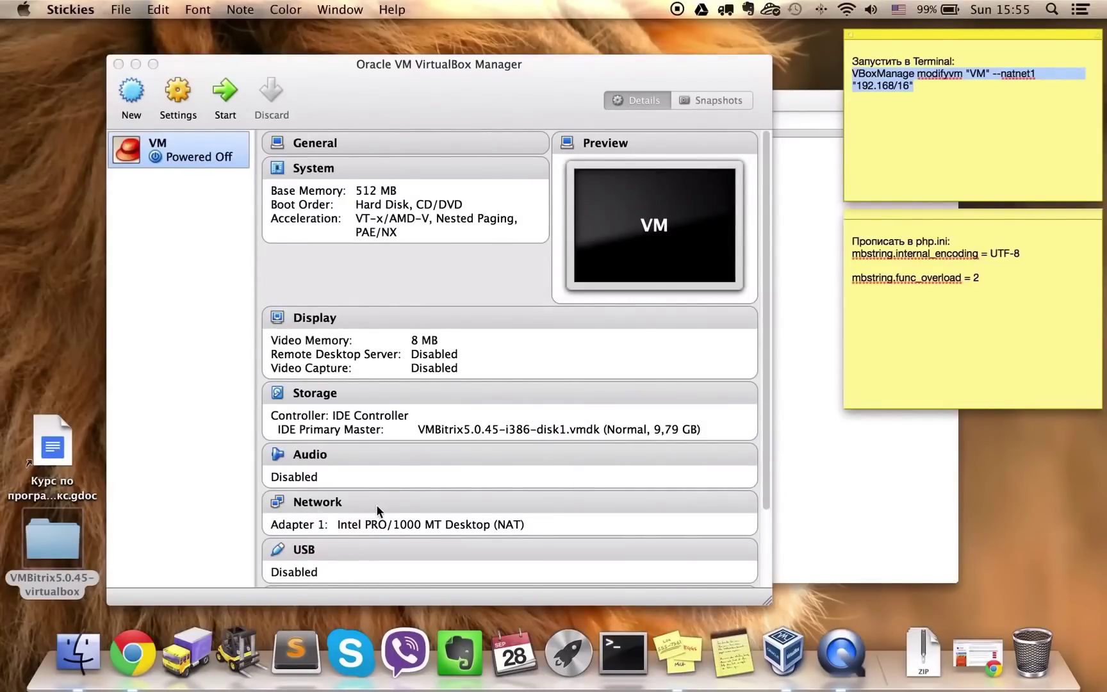
# Set VM's network adapter to Bridged Adapter with Promiscuous Mode 'Allow All' and save
pyautogui.click(315, 508)
pyautogui.click(315, 506)
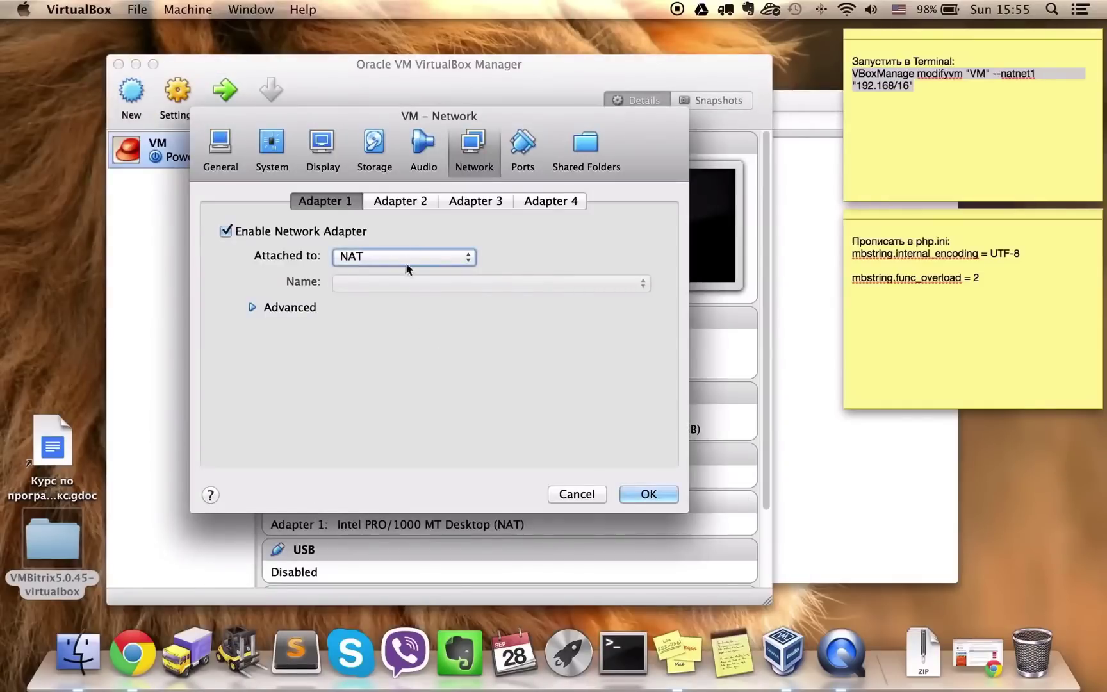
pyautogui.click(403, 257)
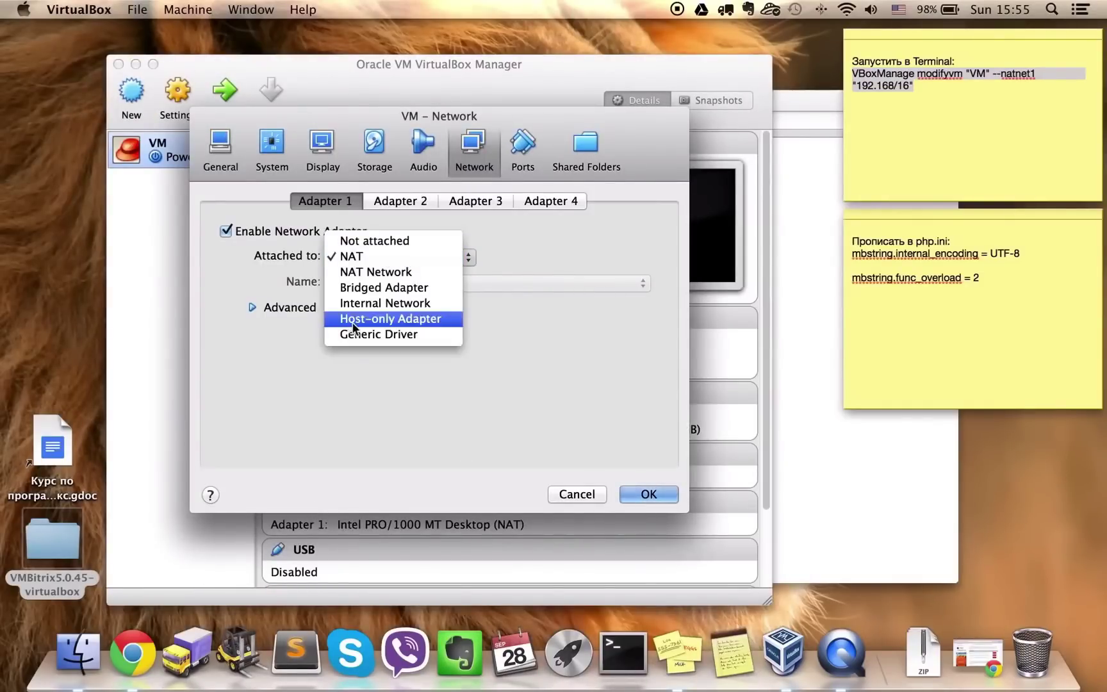
pyautogui.click(368, 289)
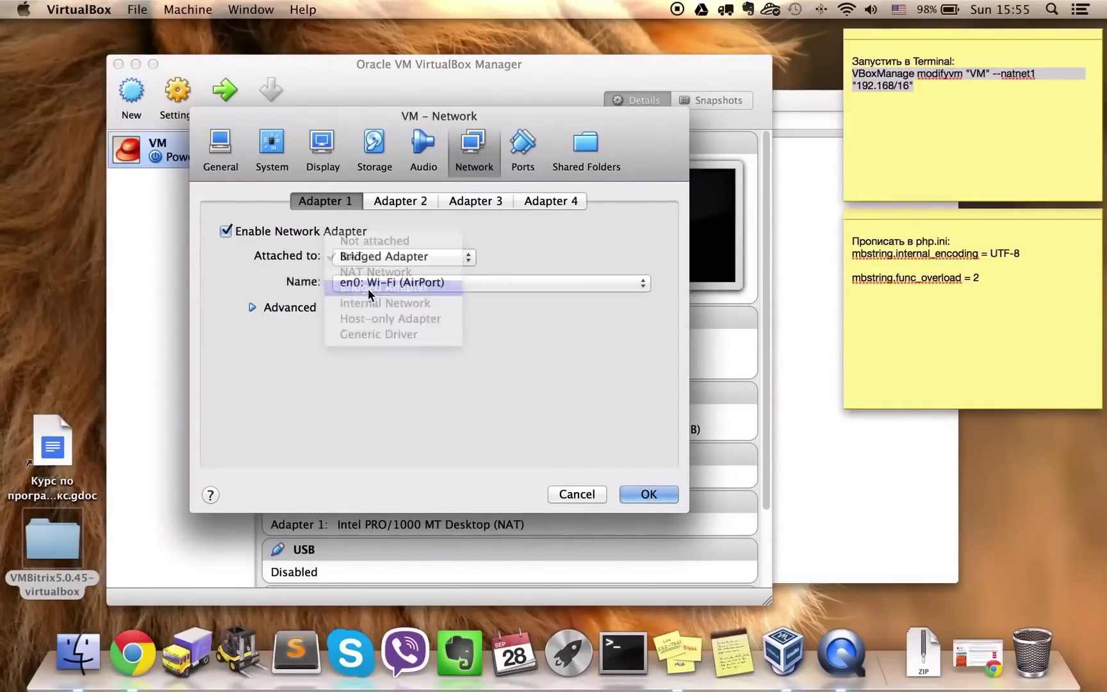
pyautogui.click(297, 310)
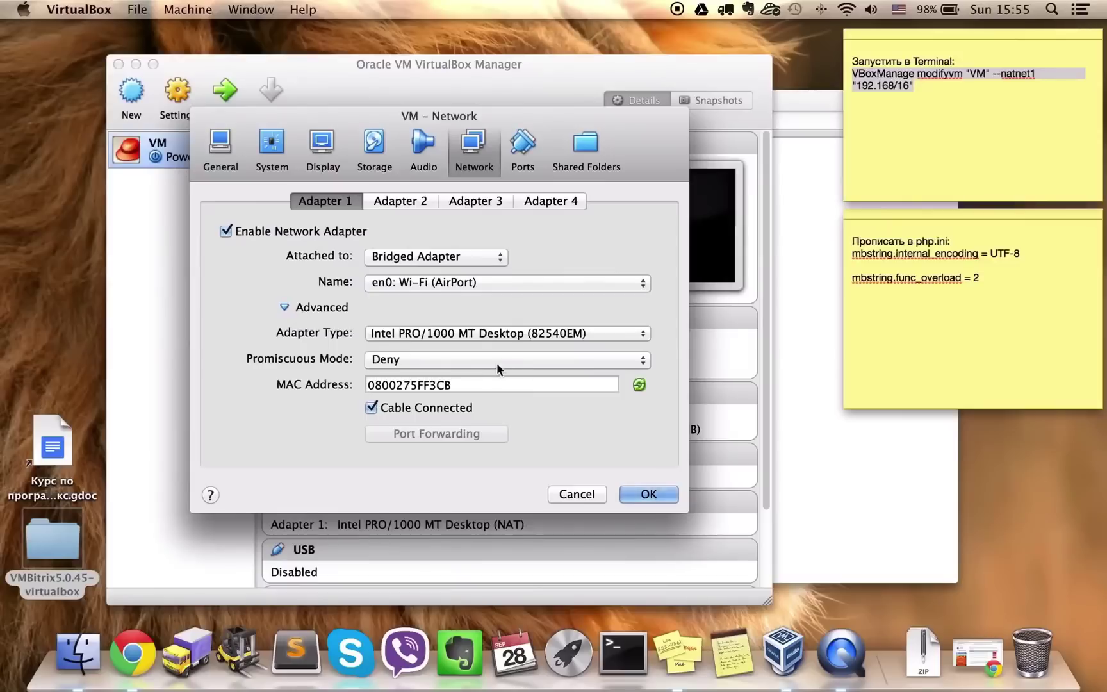
pyautogui.click(398, 361)
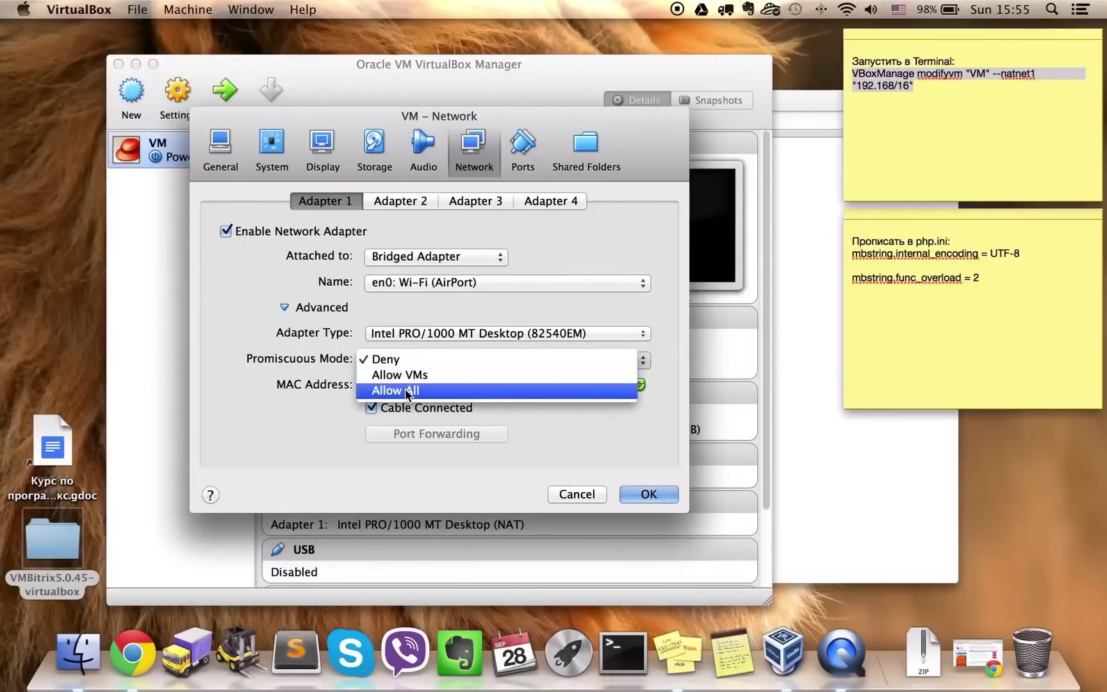
pyautogui.click(398, 389)
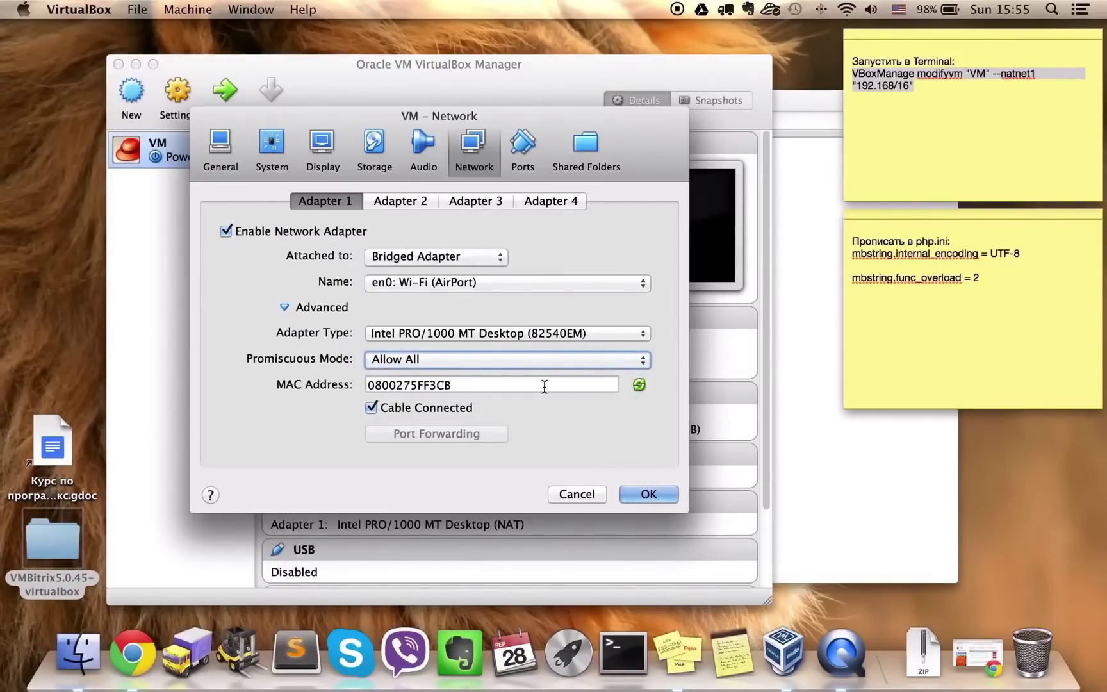
pyautogui.click(637, 496)
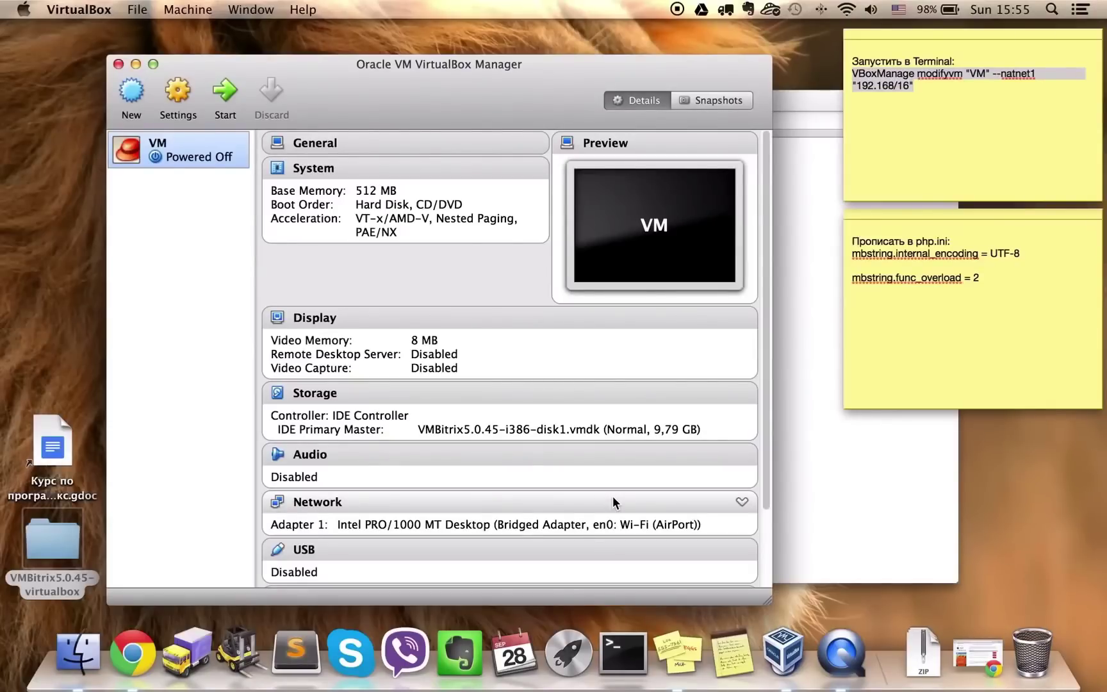
# Start the VM machine and let it boot to the Bitrix VM console login prompt
pyautogui.doubleClick(180, 156)
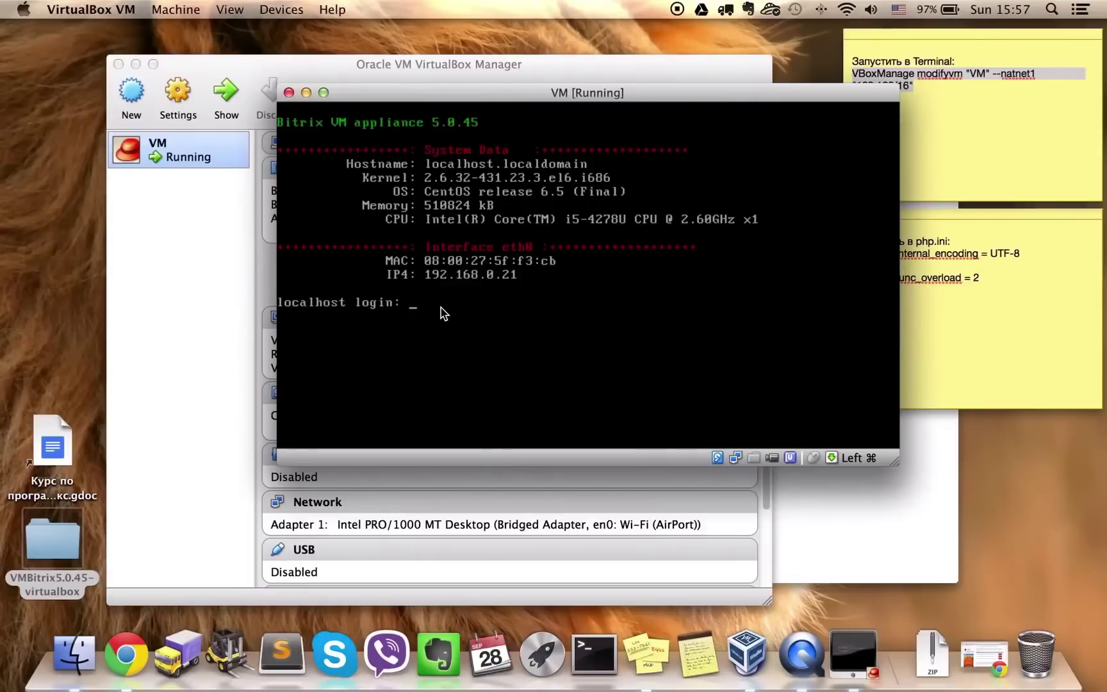
# Log in to the console as root, change the root password, then set the bitrix user's password
pyautogui.click(485, 330)
pyautogui.write('root')
pyautogui.press('Return')
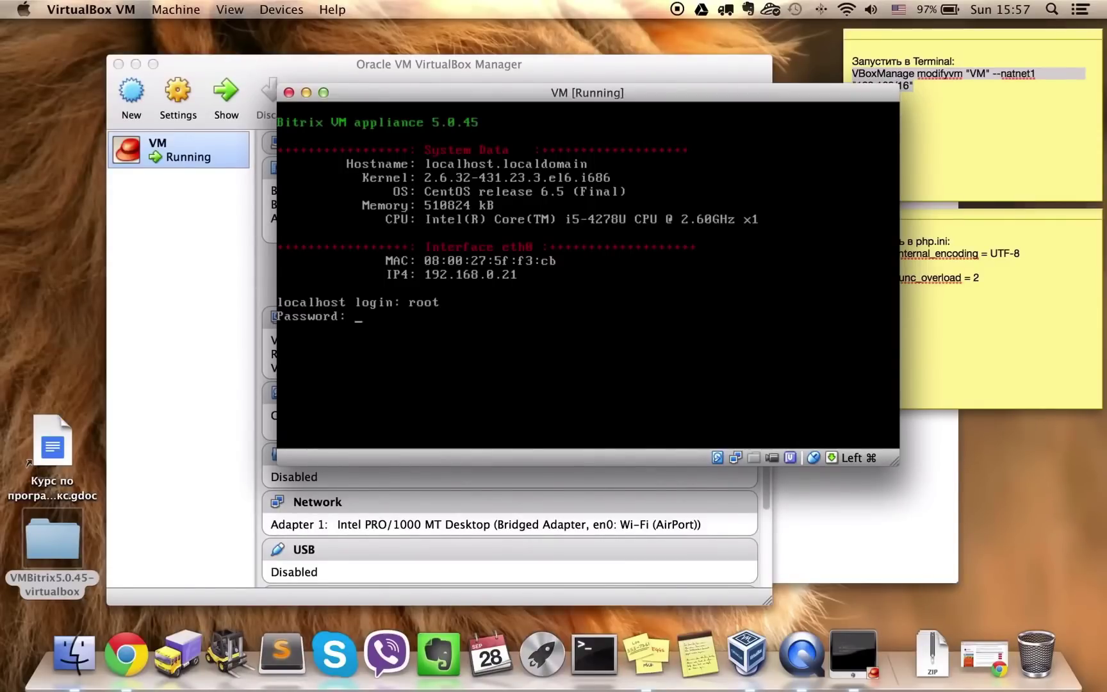
pyautogui.press('Return')
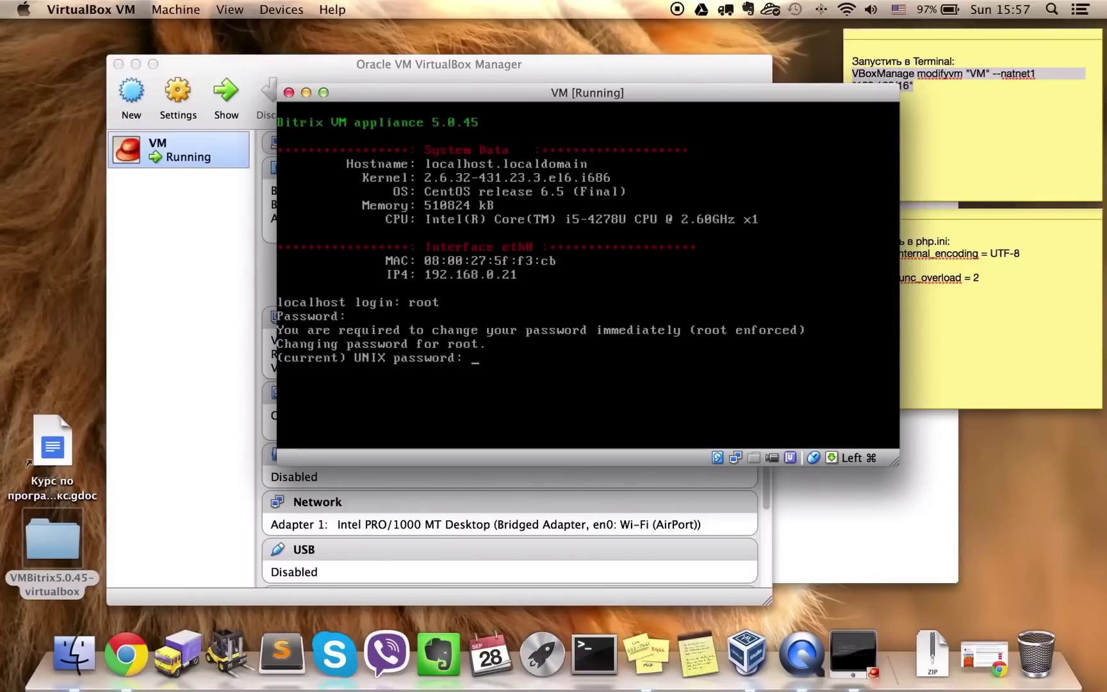
pyautogui.press('Return')
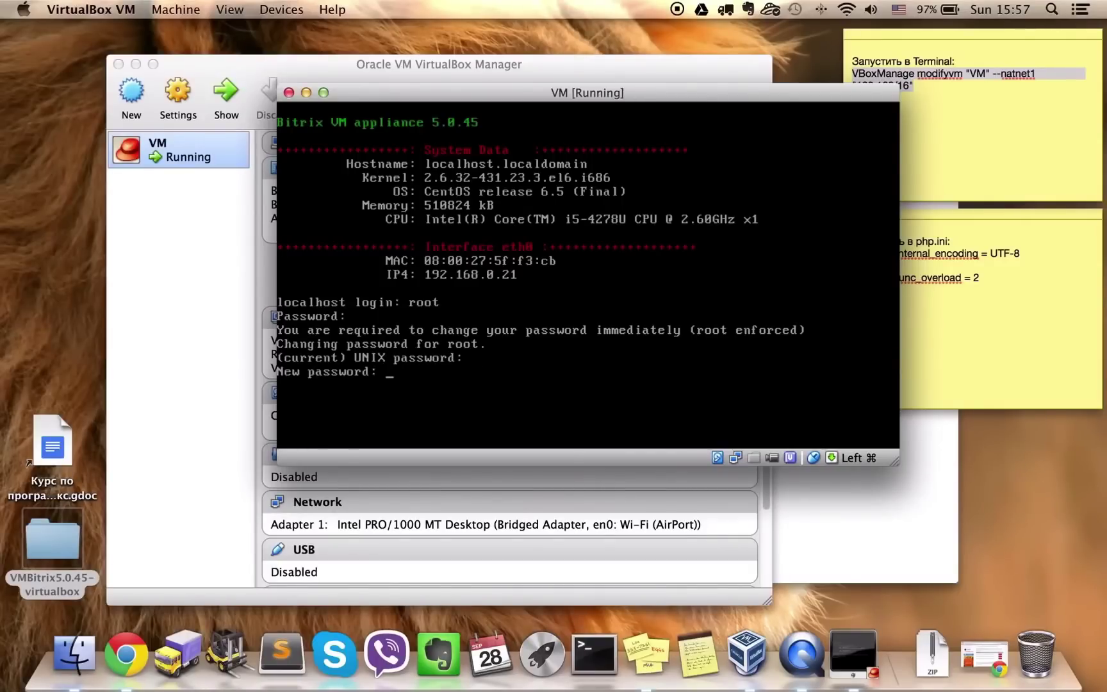
pyautogui.press('Return')
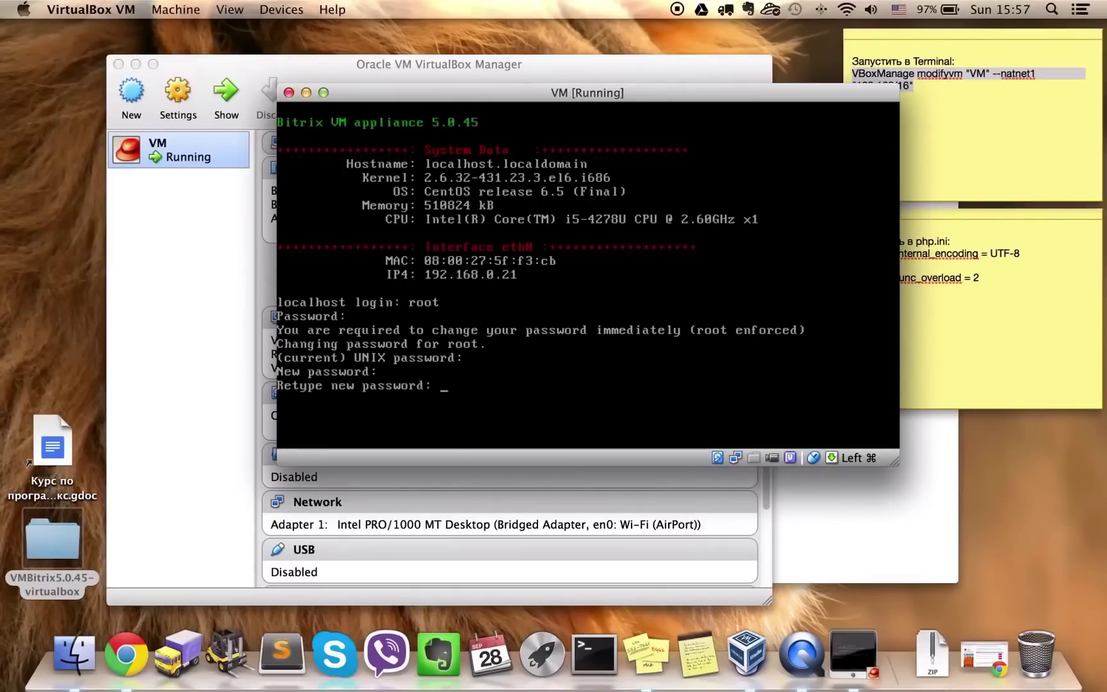
pyautogui.press('Return')
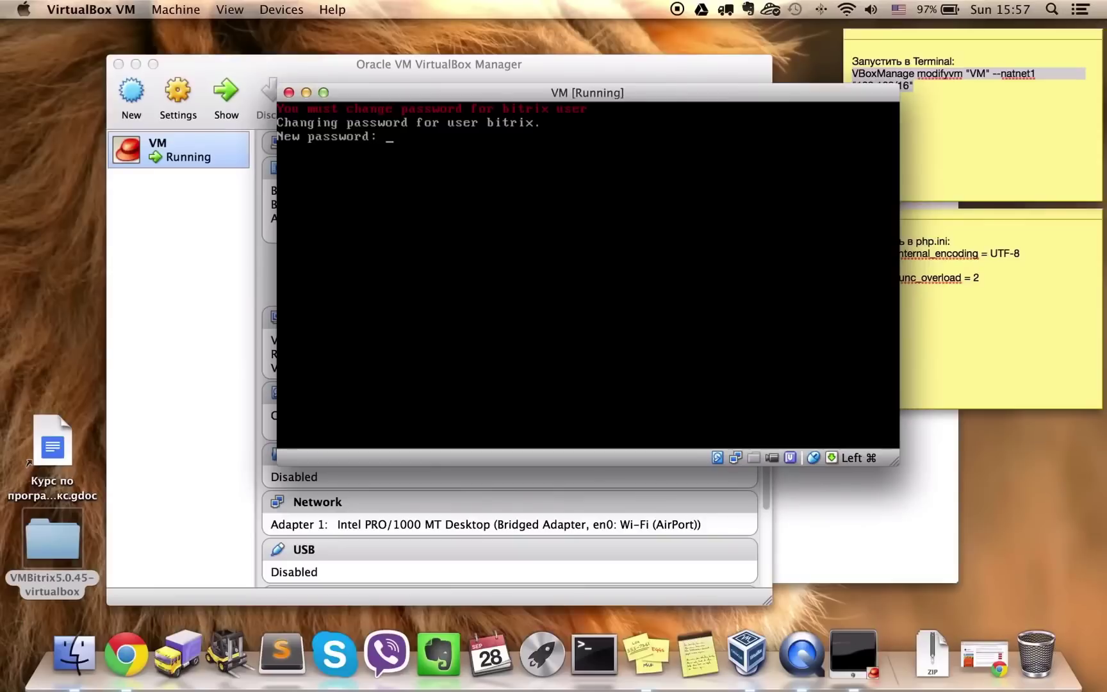
pyautogui.press('Return')
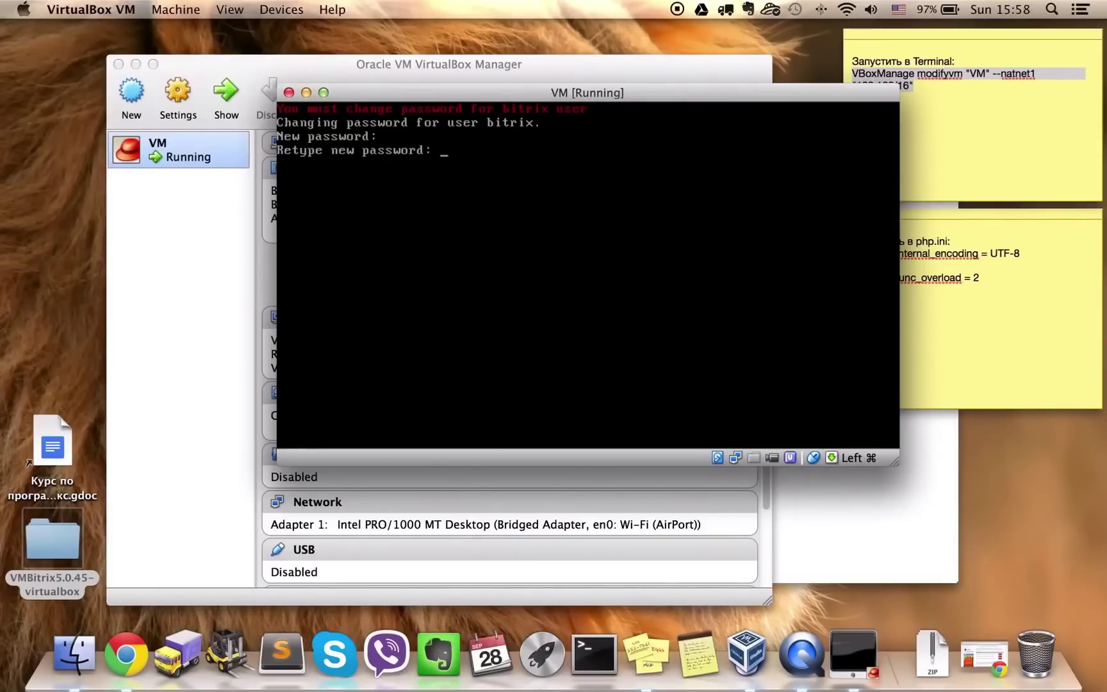
pyautogui.press('Return')
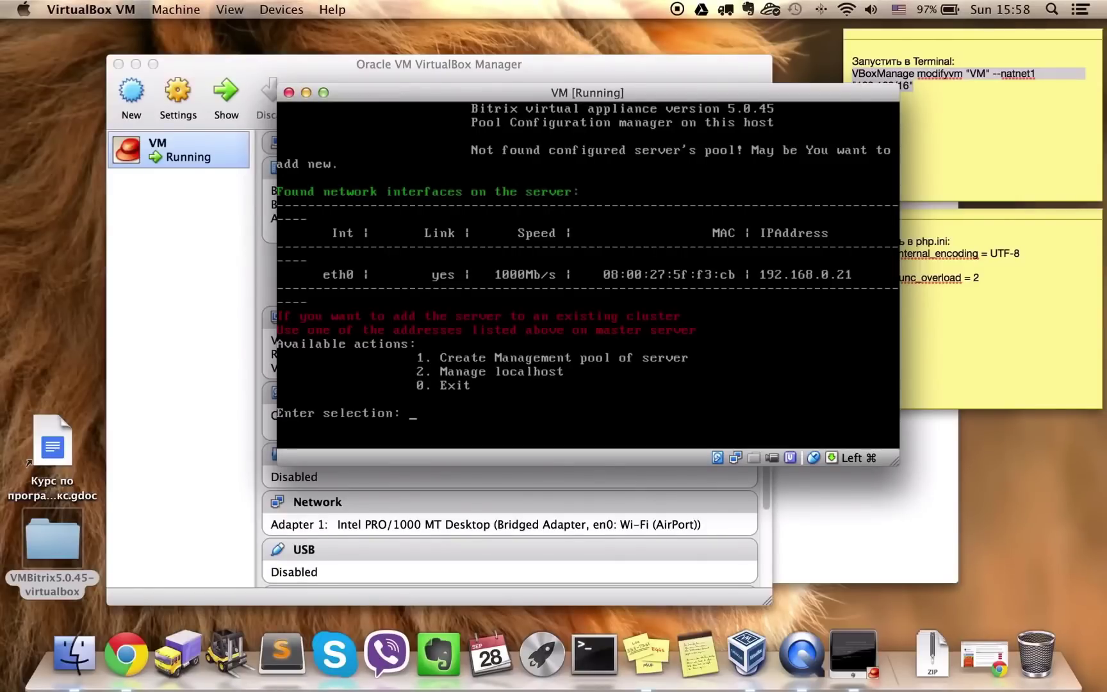
# Open menu option 2 (Manage localhost), return with 0, then switch to Chrome
pyautogui.write('2')
pyautogui.press('Return')
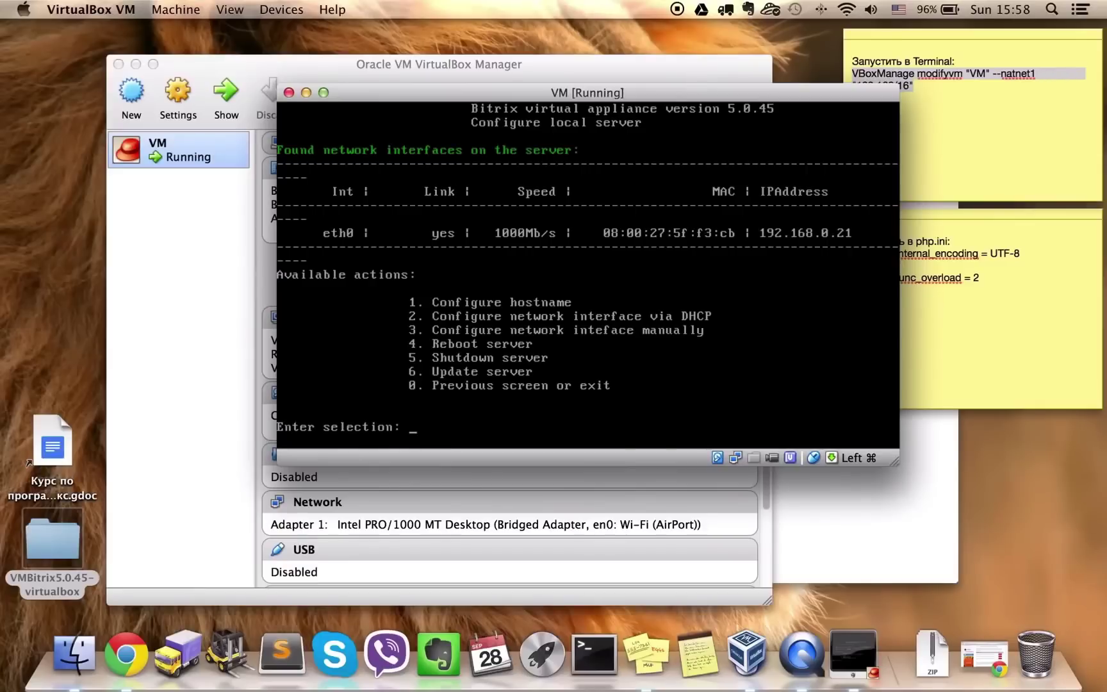
pyautogui.write('0')
pyautogui.press('Return')
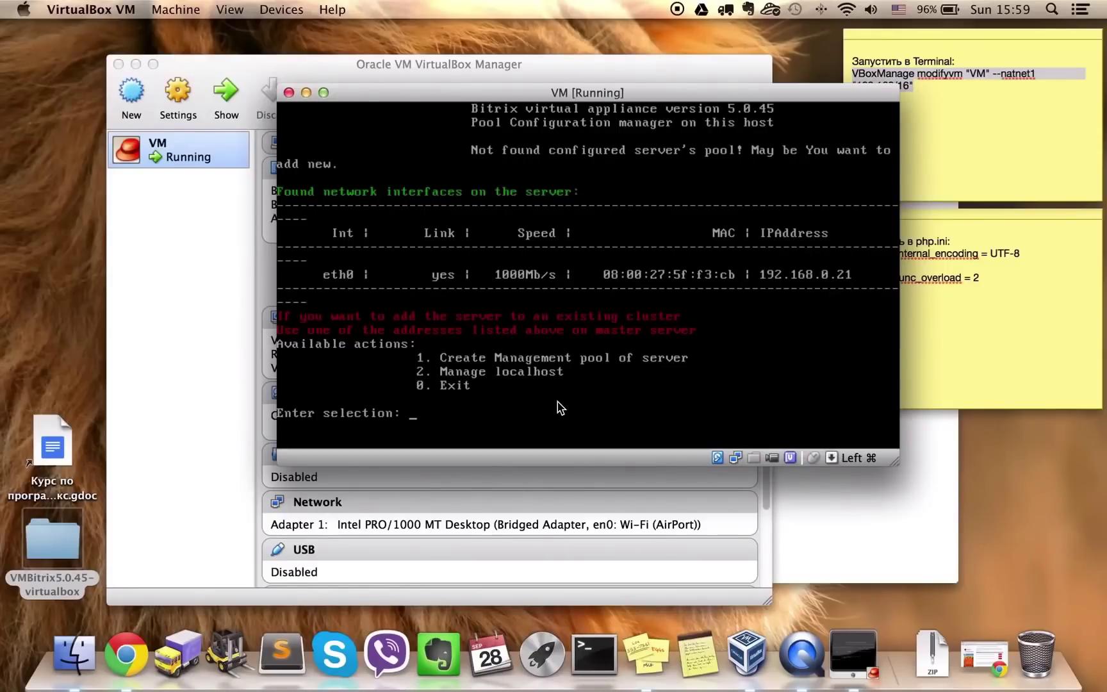
pyautogui.click(126, 655)
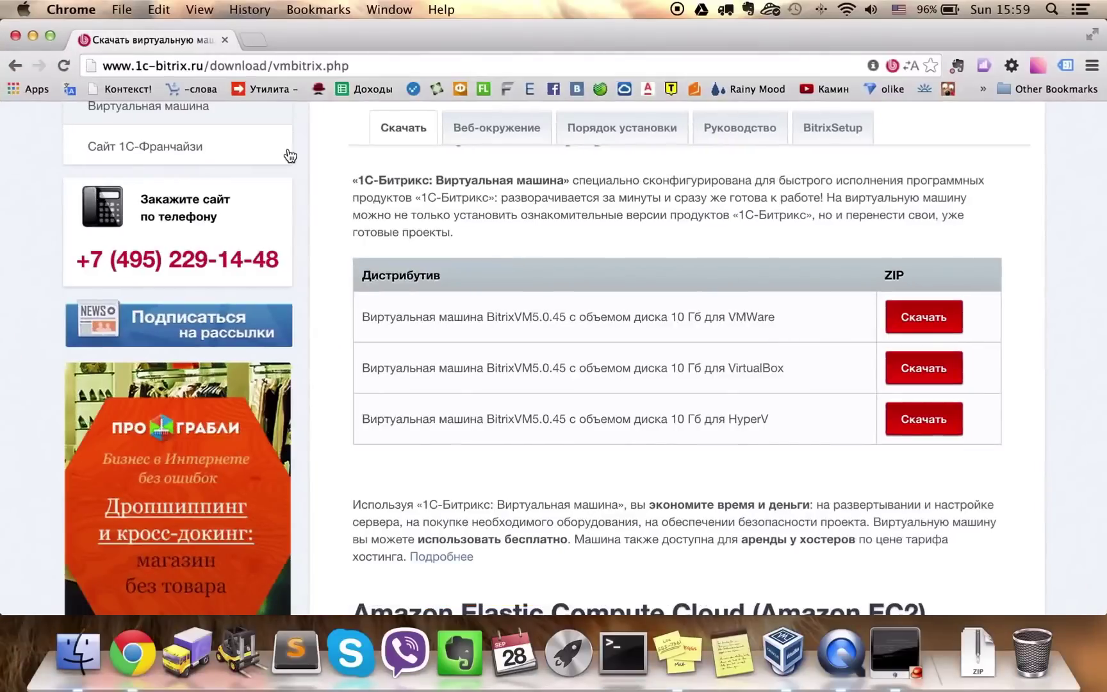
pyautogui.scroll(10, 459, 226)
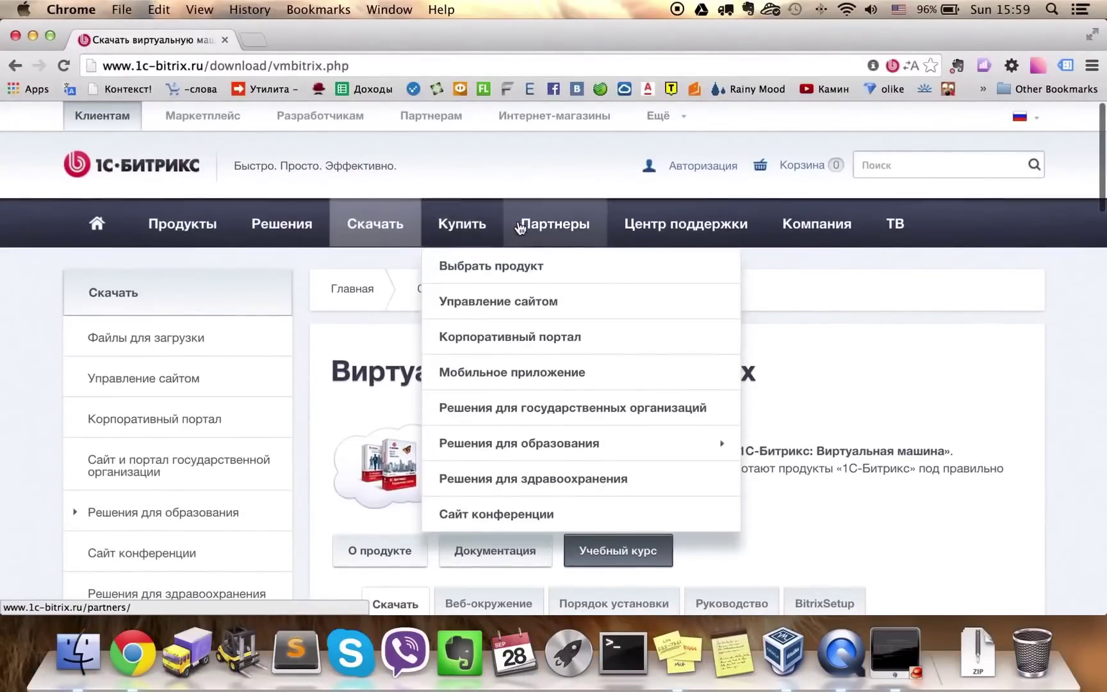
pyautogui.moveTo(539, 222)
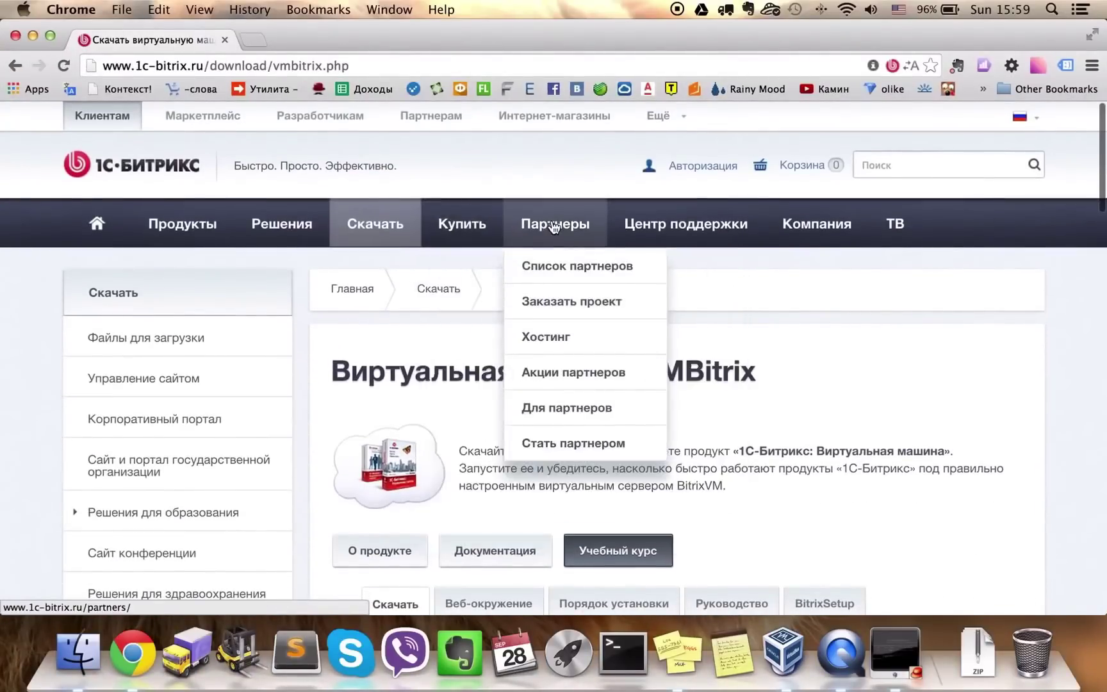
pyautogui.rightClick(556, 341)
pyautogui.click(586, 324)
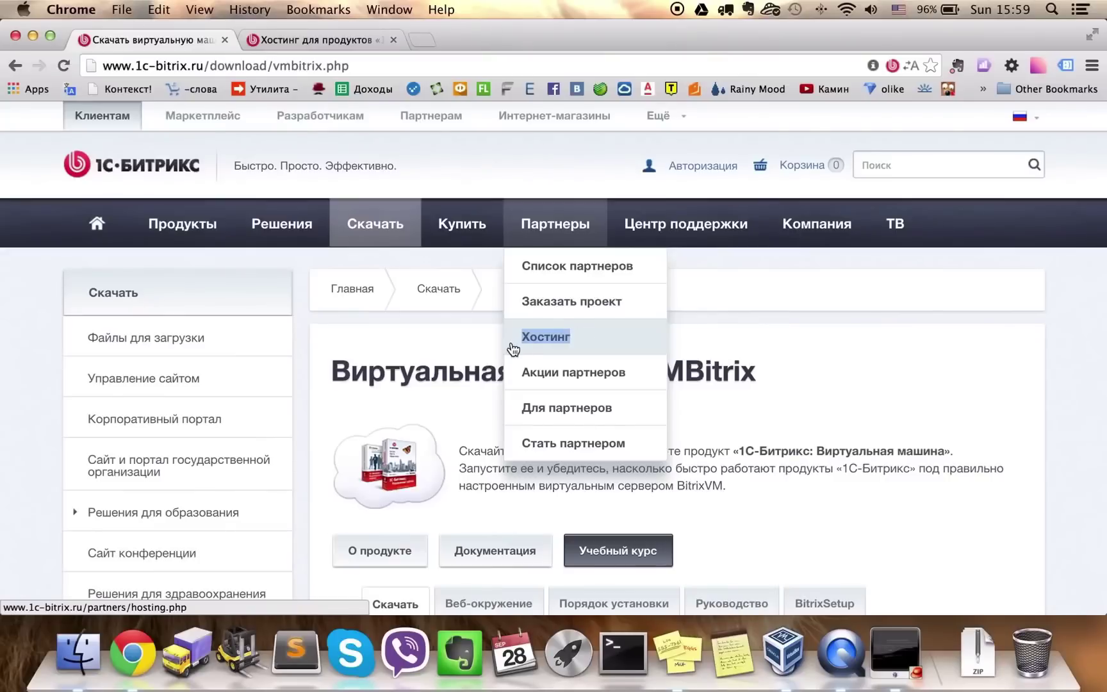
pyautogui.click(276, 40)
pyautogui.scroll(-10, 517, 364)
pyautogui.scroll(-5, 518, 364)
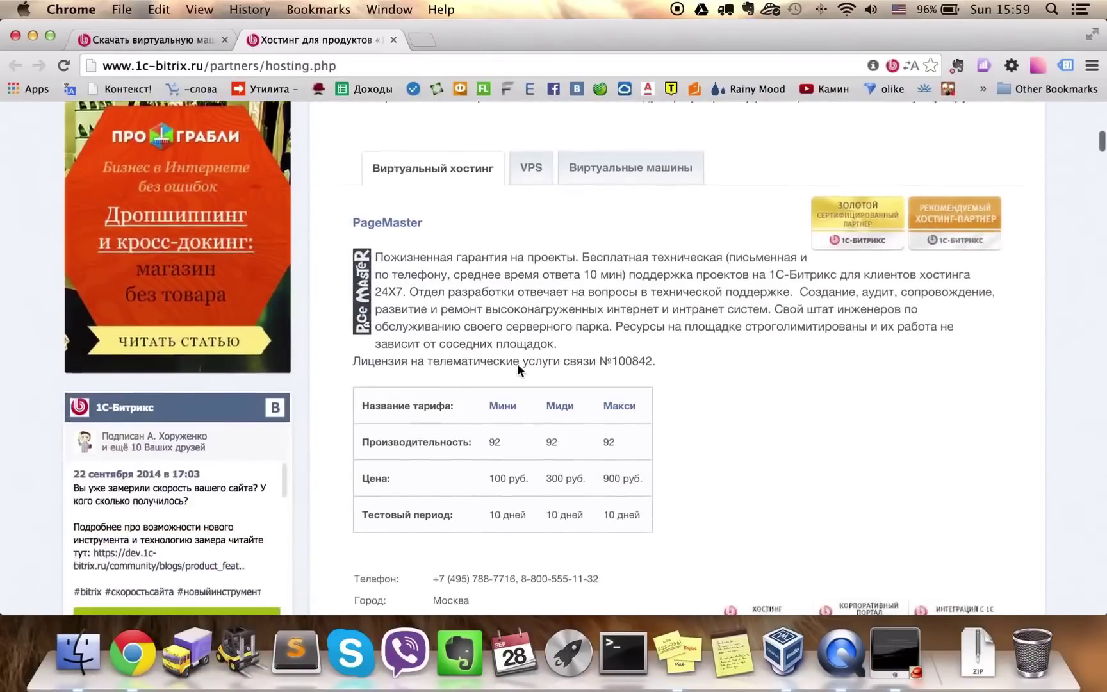
pyautogui.scroll(-1, 518, 364)
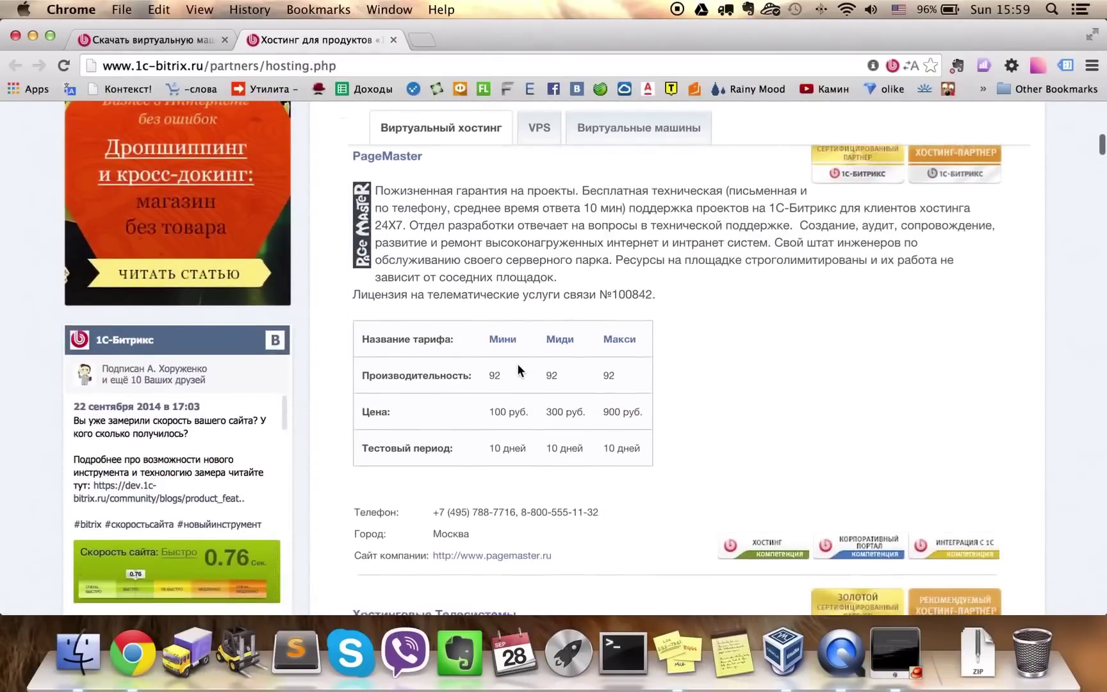
pyautogui.scroll(1, 517, 363)
pyautogui.scroll(1, 517, 364)
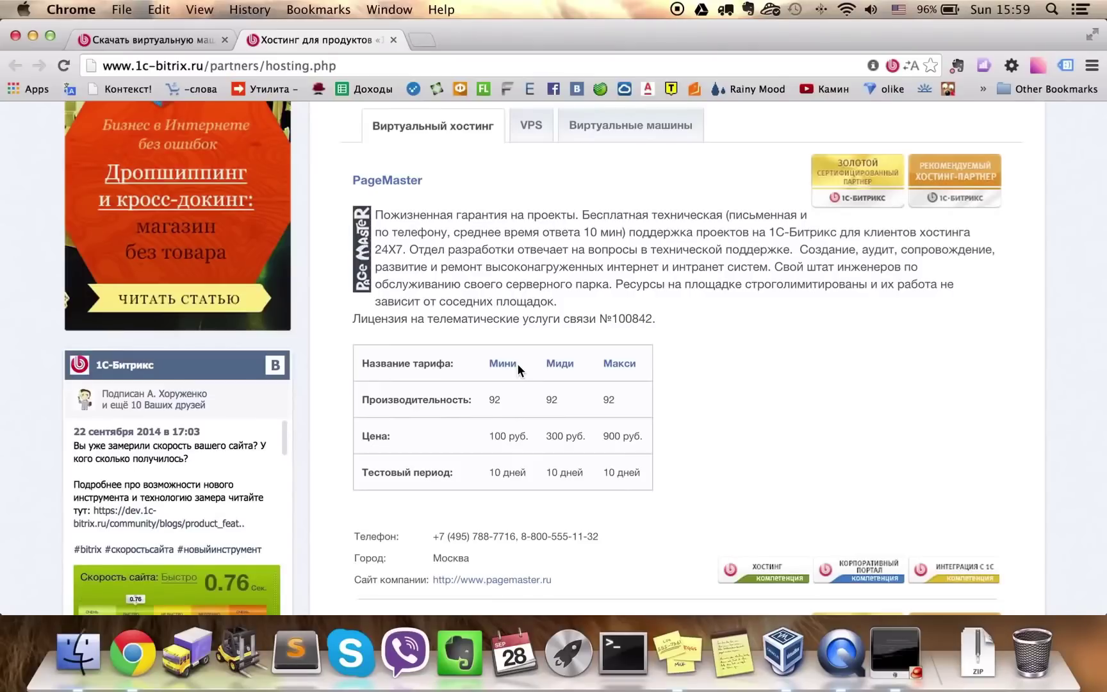
pyautogui.scroll(-4, 517, 363)
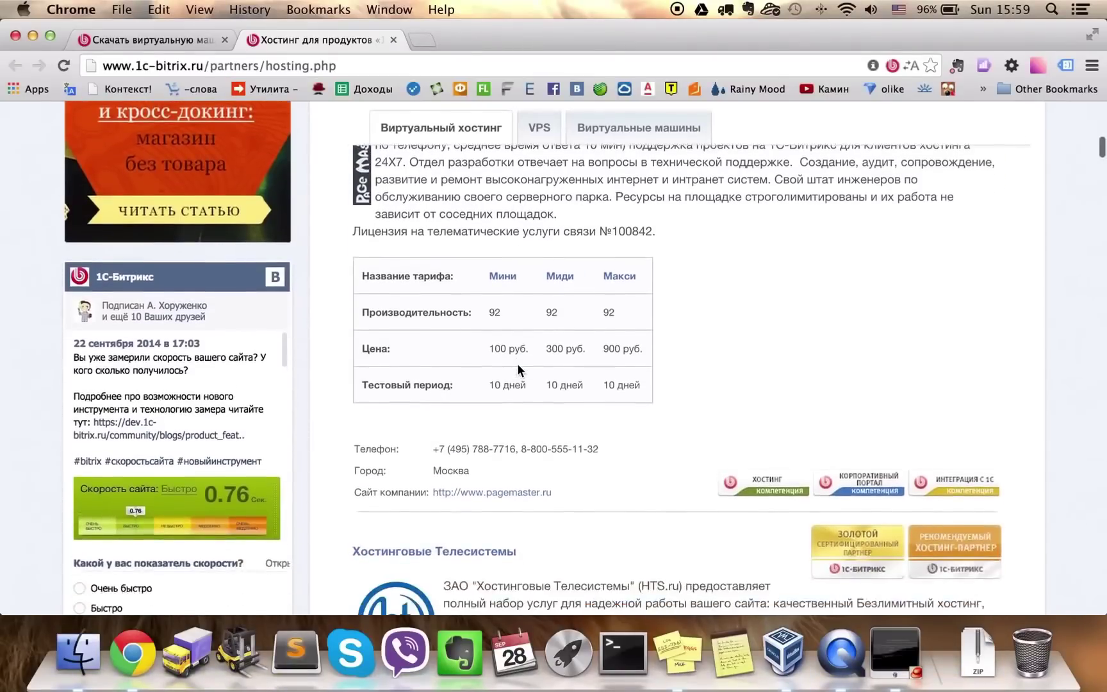
pyautogui.scroll(-1, 518, 364)
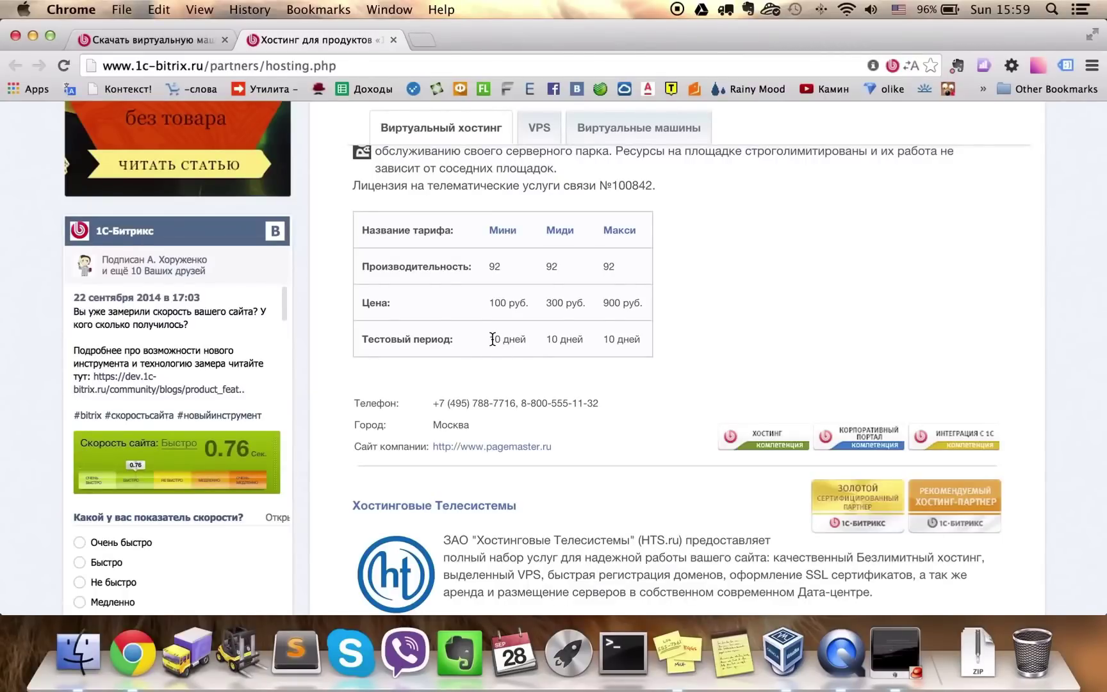
pyautogui.scroll(3, 493, 339)
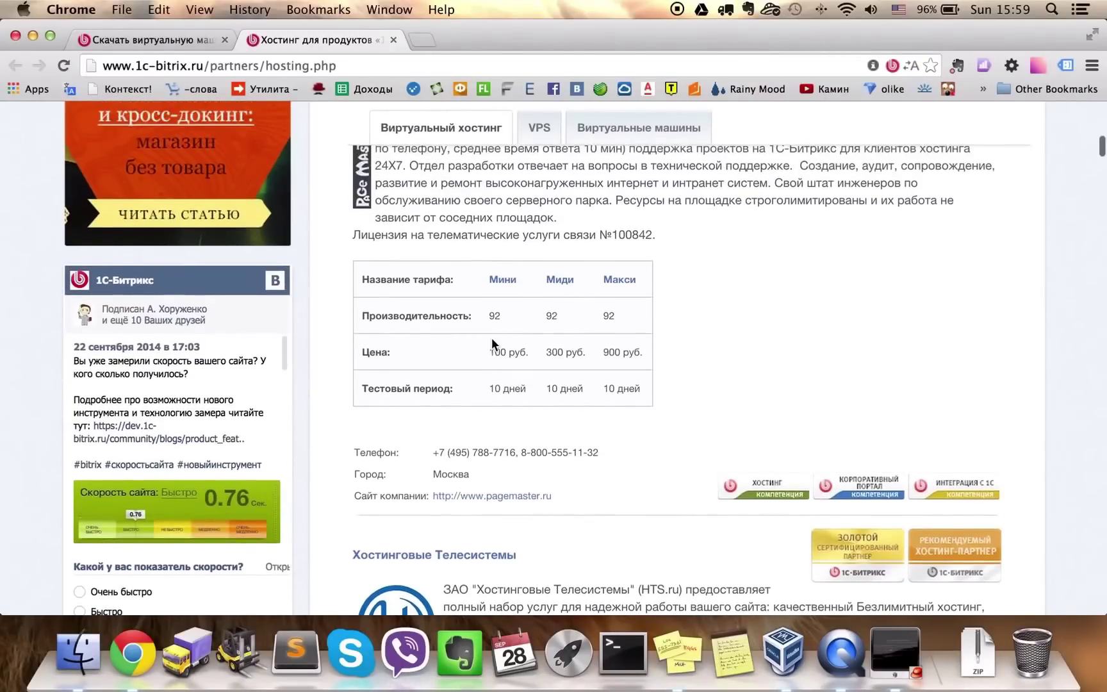
pyautogui.scroll(-3, 492, 339)
pyautogui.scroll(-1, 493, 344)
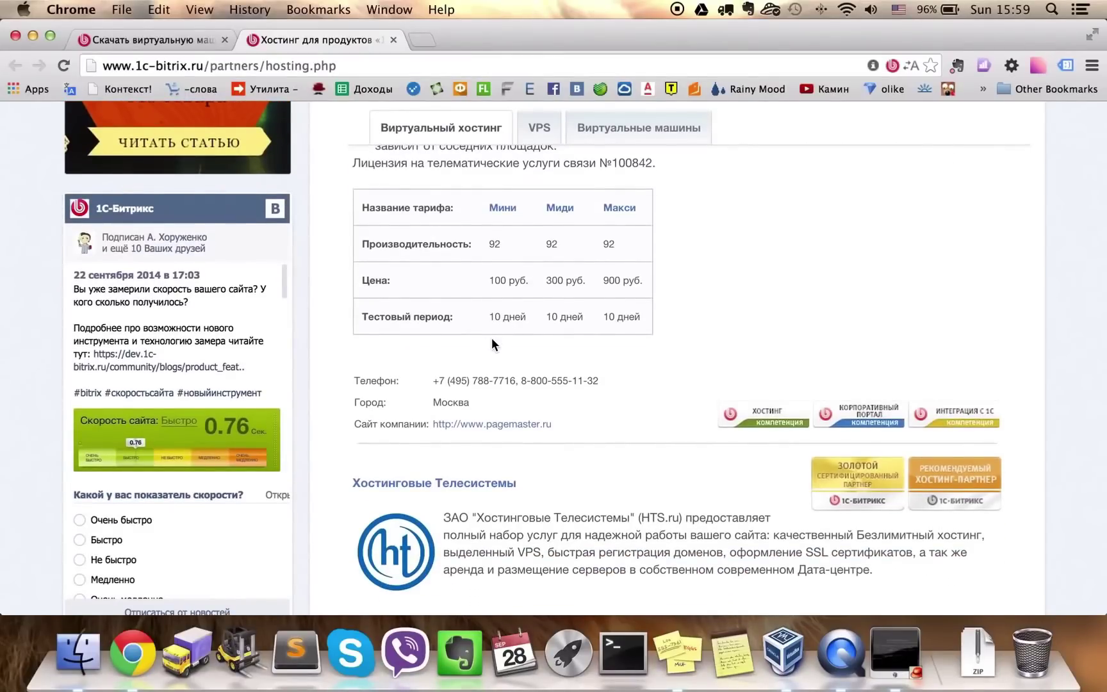
pyautogui.click(395, 39)
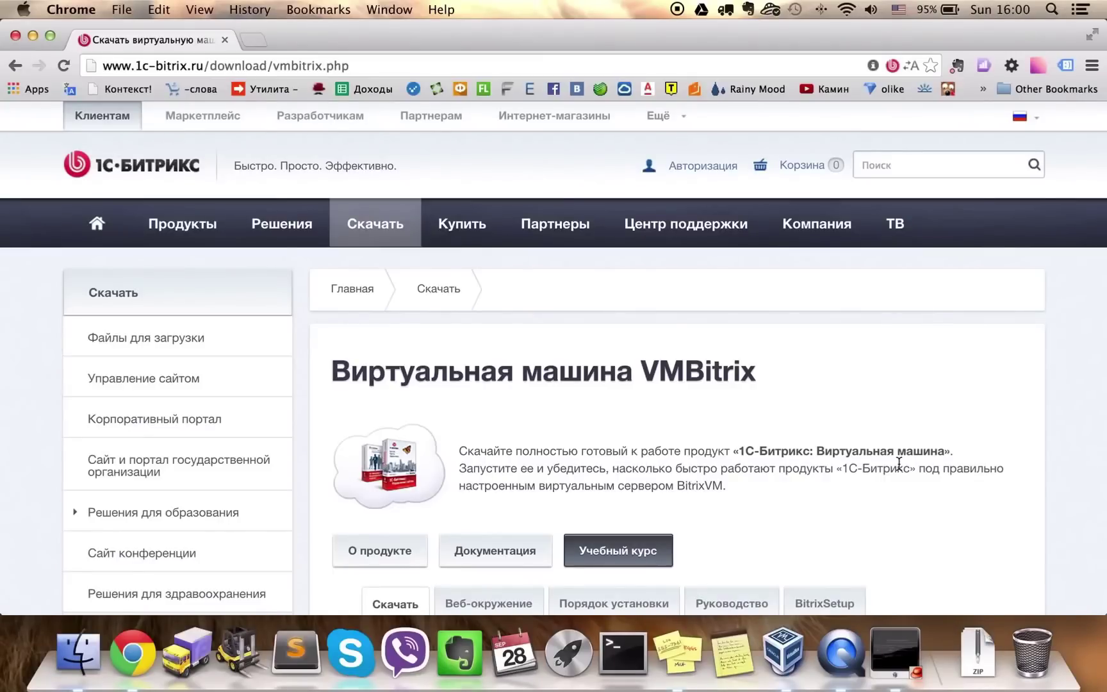
# Select the mbstring.func_overload setting in the php.ini Stickies note
pyautogui.click(686, 662)
pyautogui.click(964, 280)
pyautogui.moveTo(992, 279); pyautogui.dragTo(852, 255)
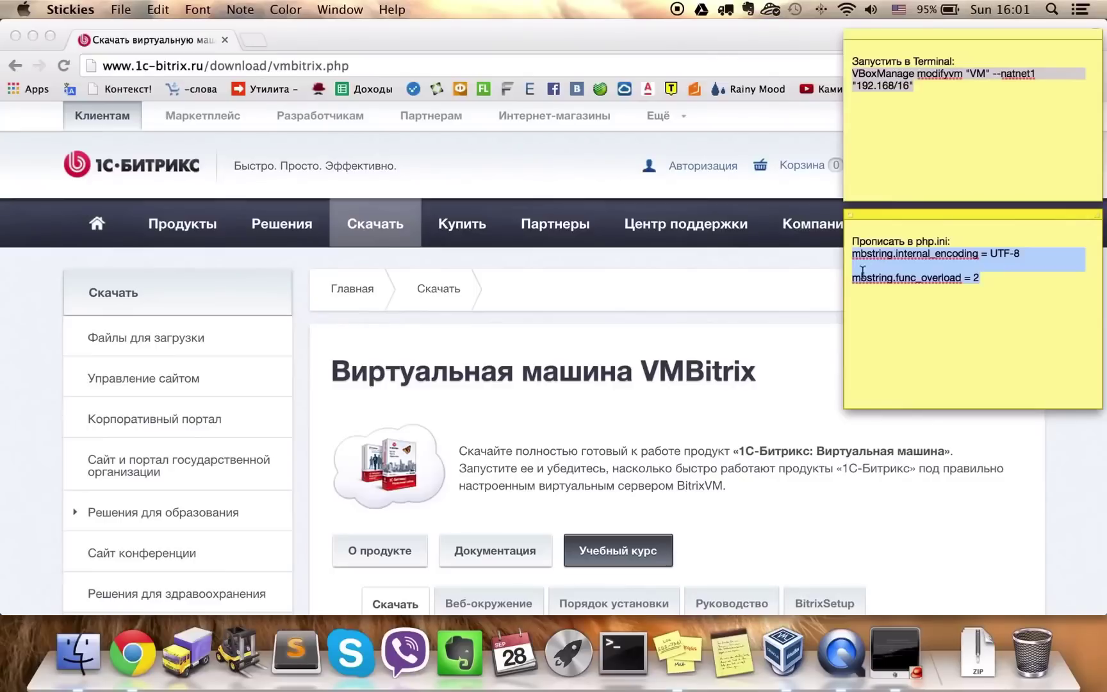
# Go to the «1С-Битрикс: Управление сайтом» download page from the Скачать menu in Chrome
pyautogui.click(497, 373)
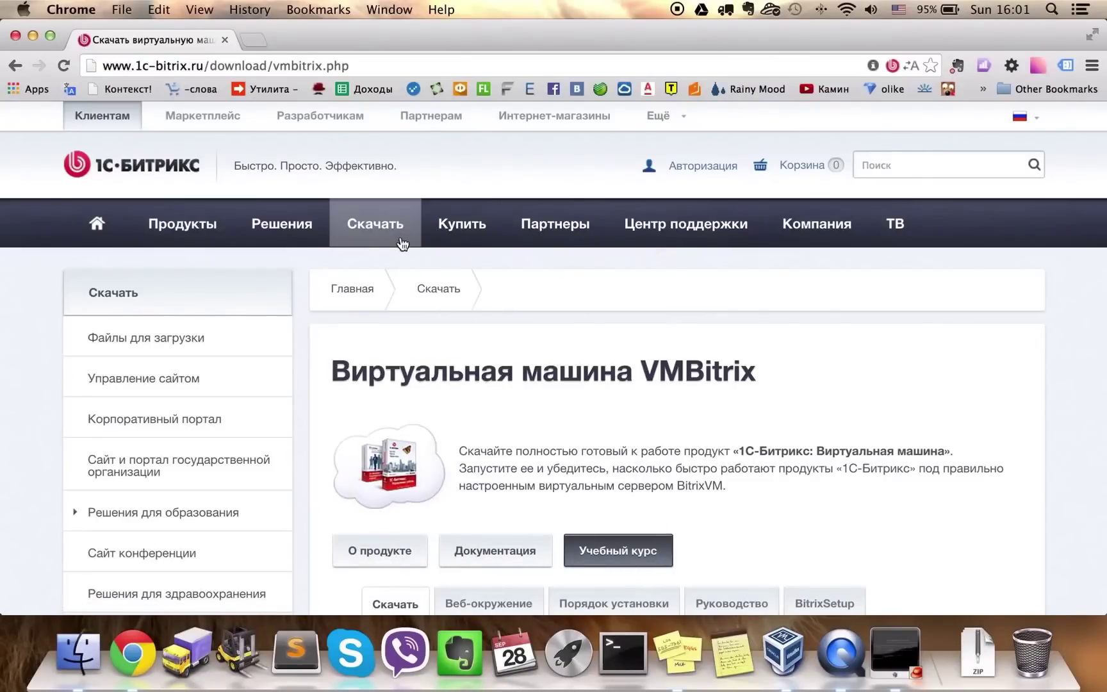
pyautogui.moveTo(394, 239)
pyautogui.click(397, 299)
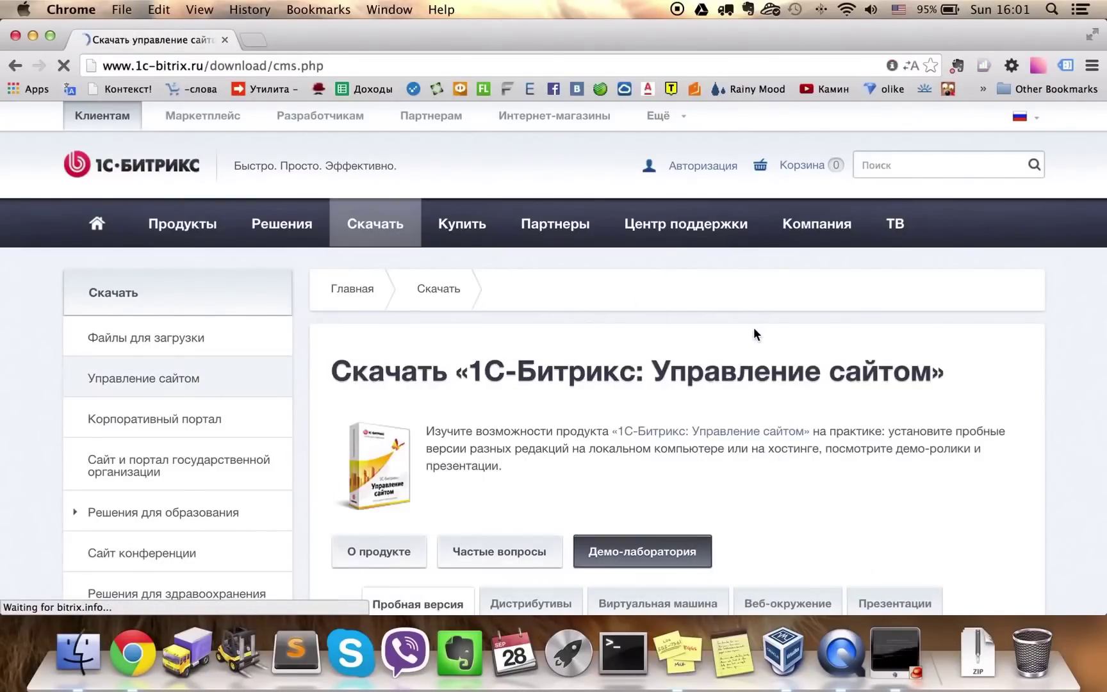
# Scroll the cms.php page down to the 46 KB BitrixSetup remote-installation script
pyautogui.scroll(-15, 755, 333)
pyautogui.scroll(-6, 754, 332)
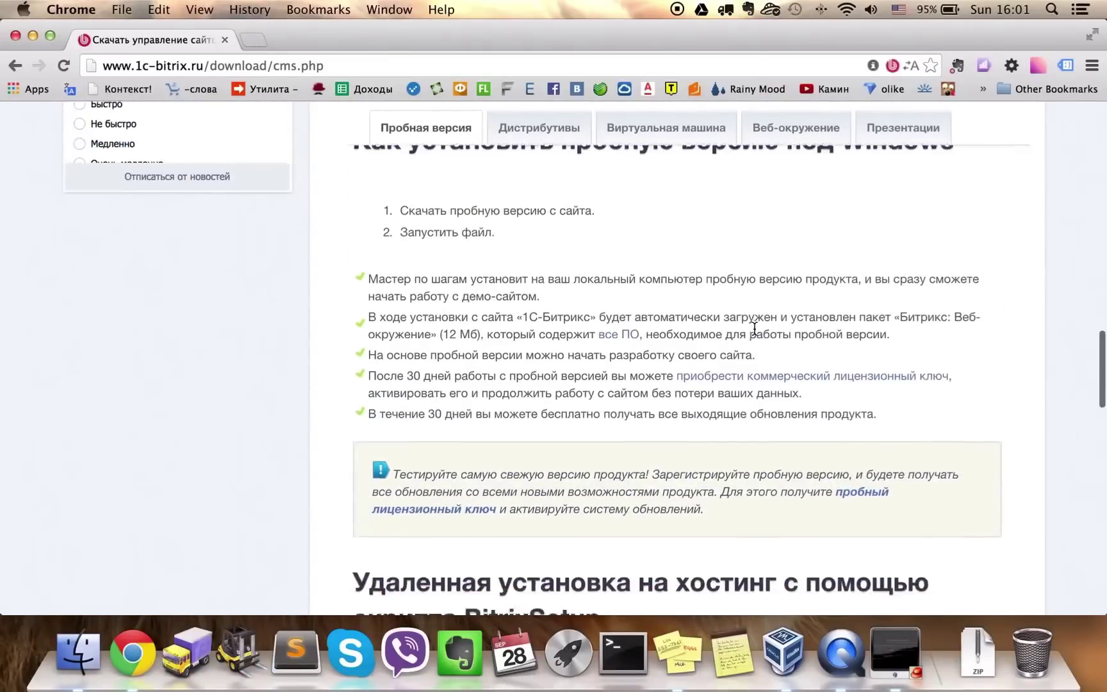
pyautogui.scroll(-2, 755, 328)
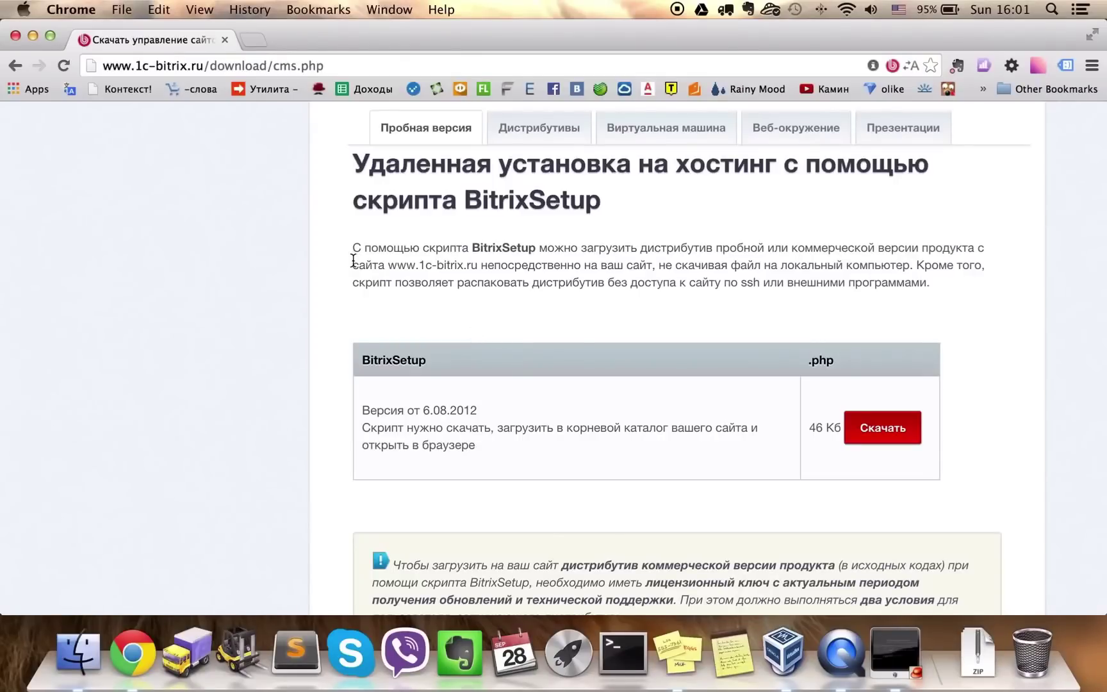
# Load the VM's site at 192.168.0.21 in a new tab and begin a new installation
pyautogui.click(252, 42)
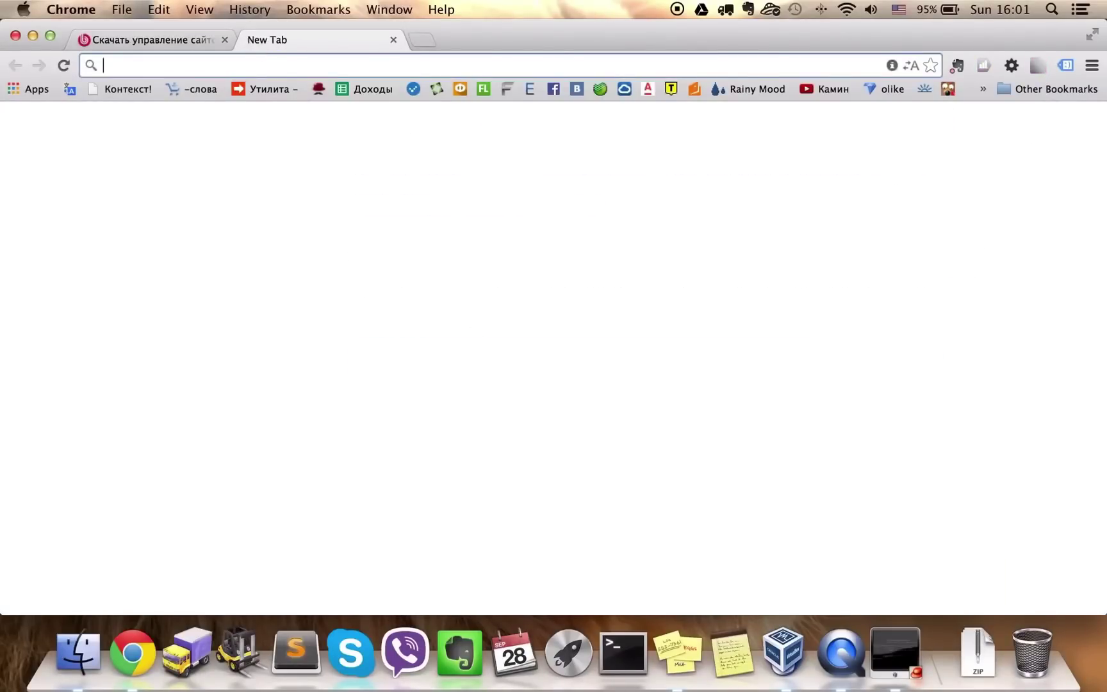
pyautogui.write('192.168.0.21')
pyautogui.press('Return')
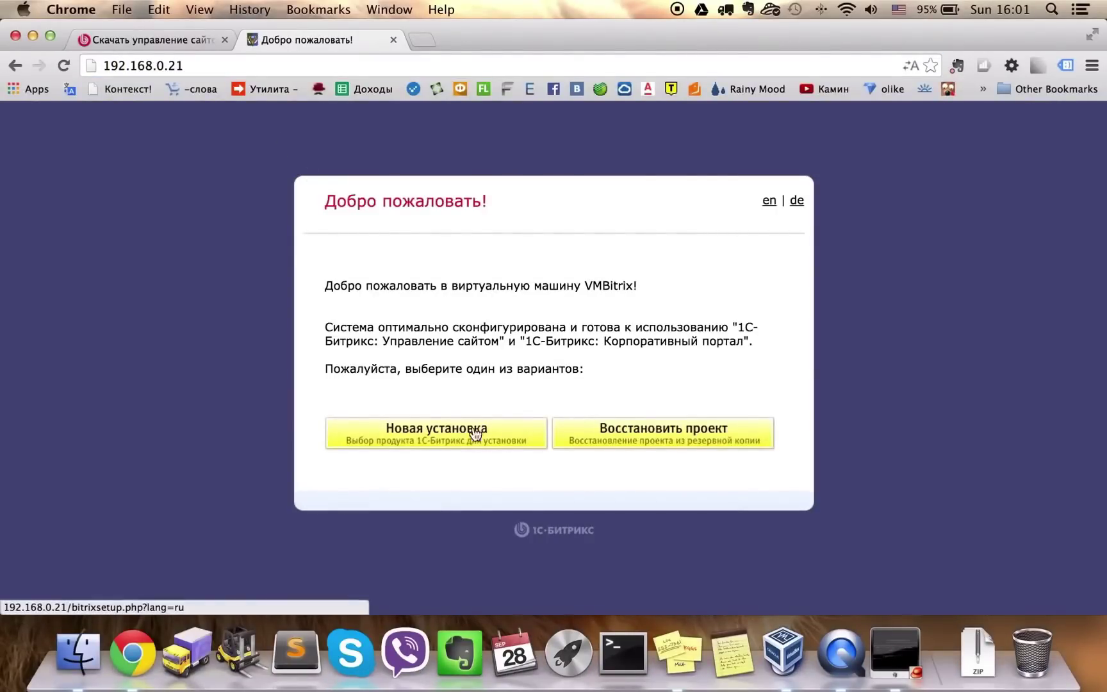
pyautogui.click(424, 442)
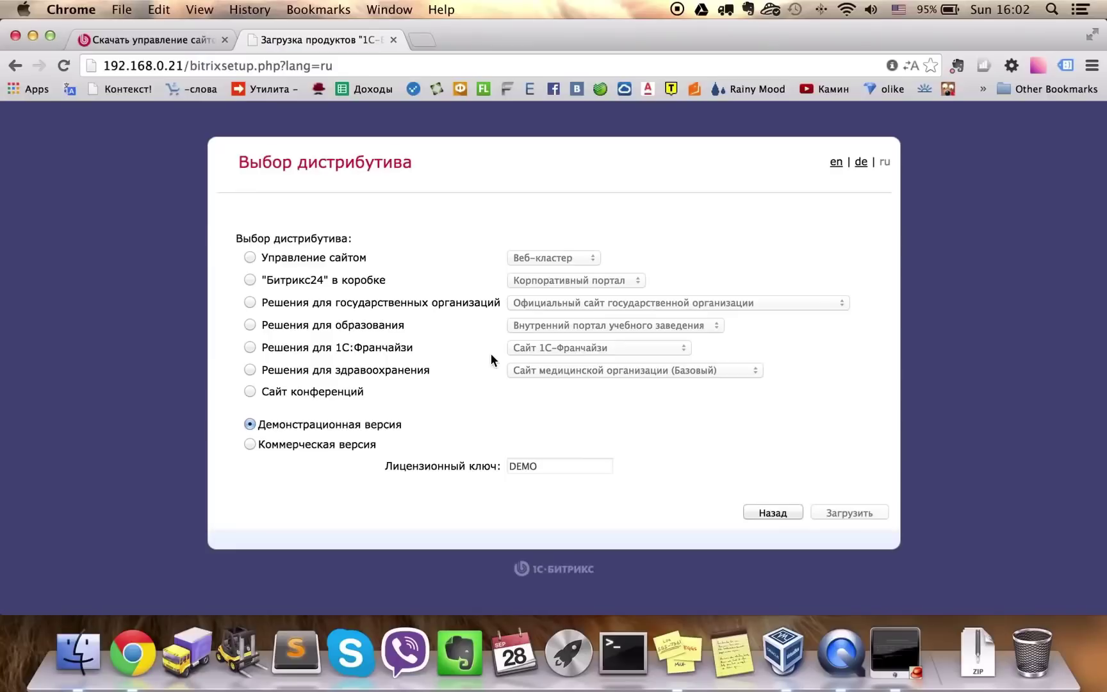
# Pick Управление сайтом in the Старт edition as a demo and download it
pyautogui.click(325, 260)
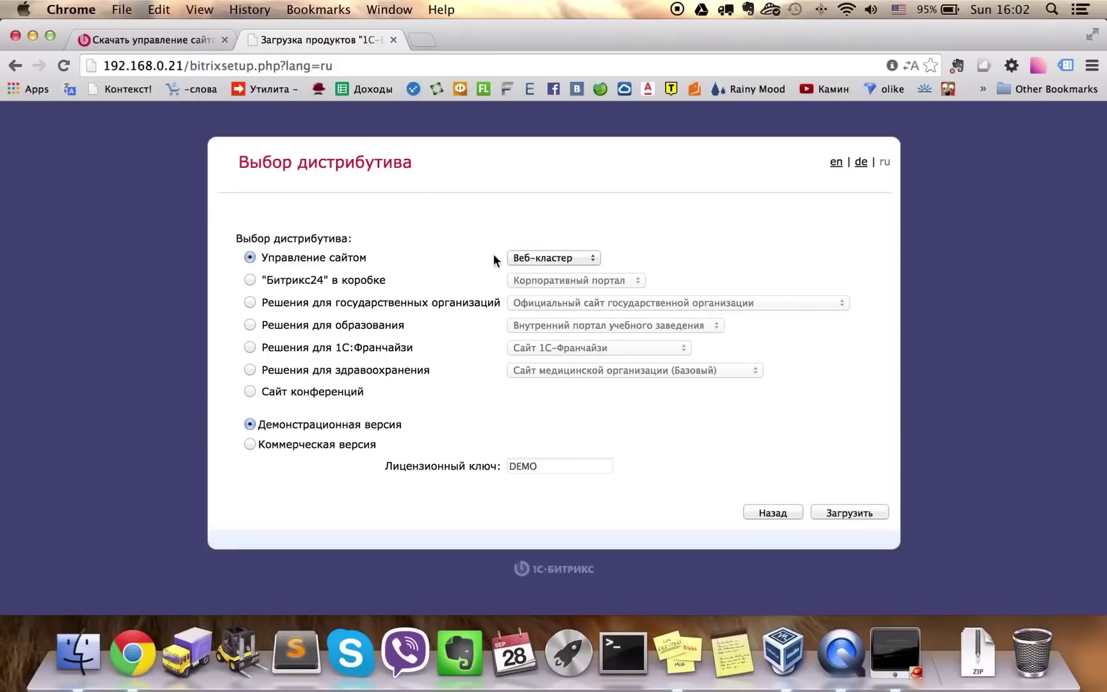
pyautogui.click(557, 257)
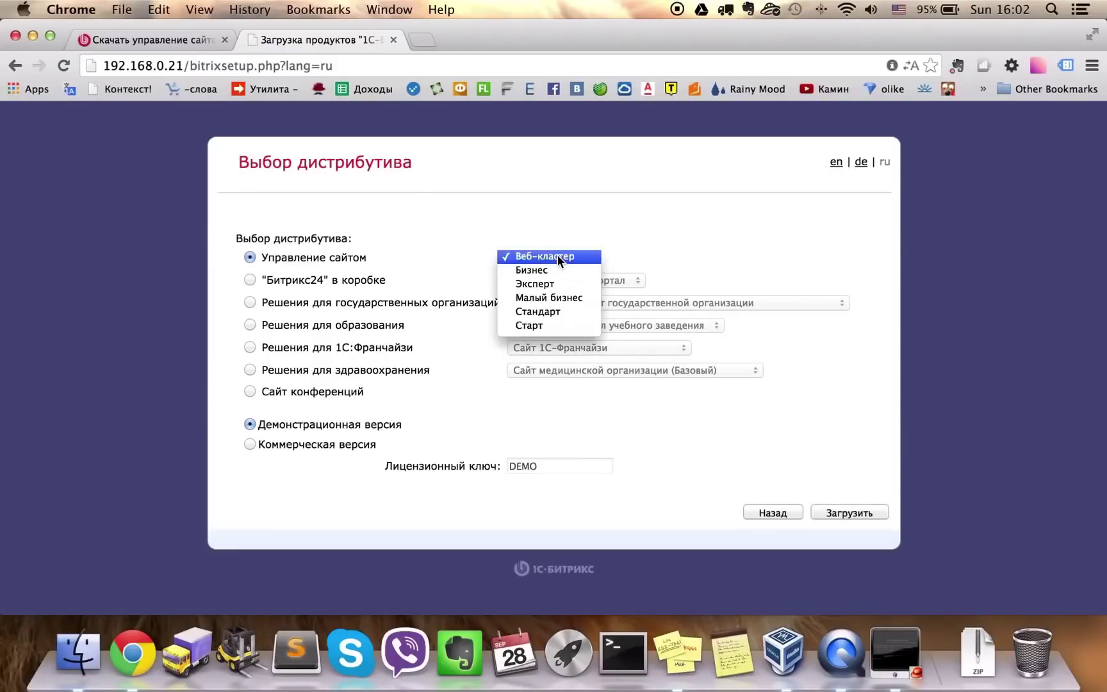
pyautogui.click(536, 327)
pyautogui.click(441, 219)
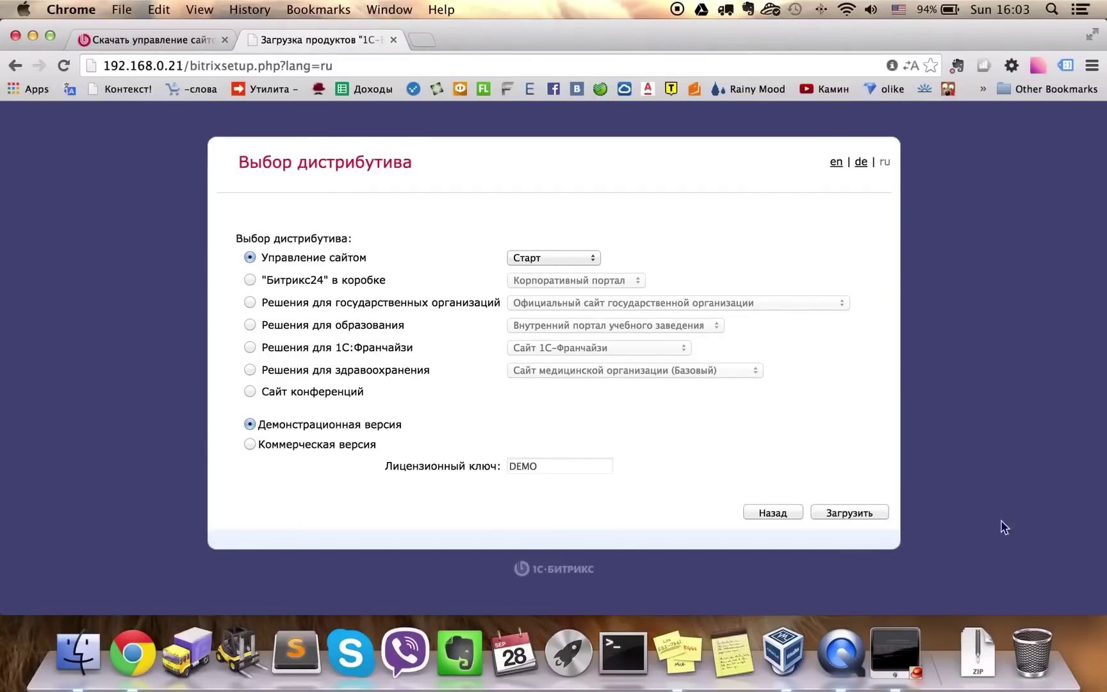
pyautogui.click(849, 514)
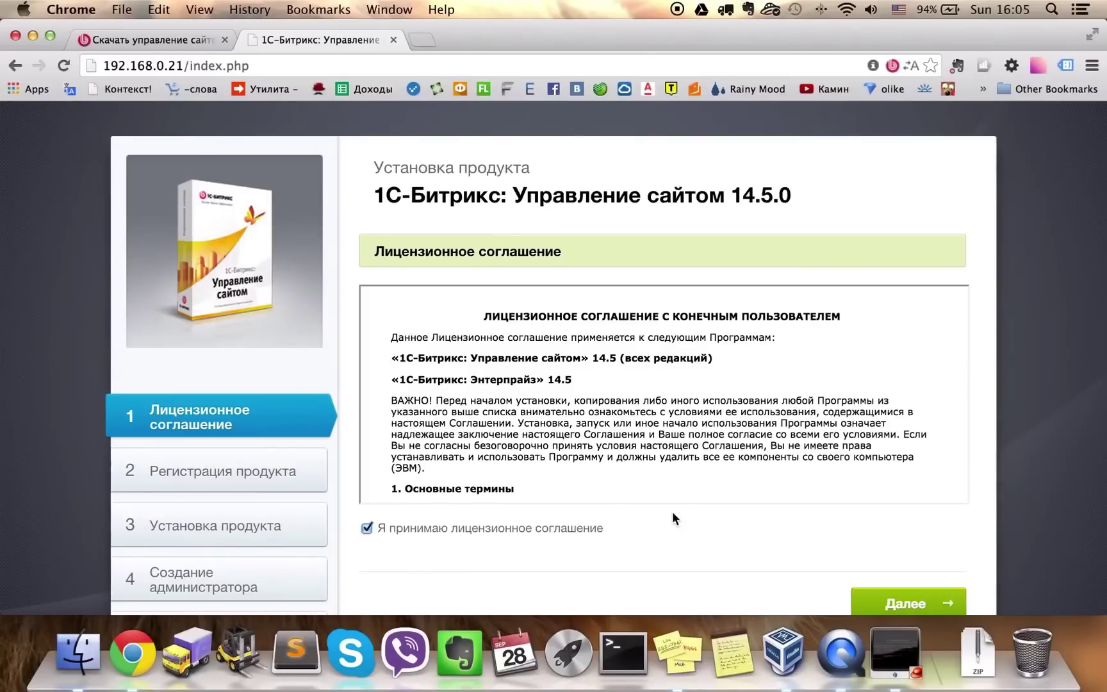
# Accept the license, autofill the registrant's first name, surname and e-mail, and start installing
pyautogui.click(914, 603)
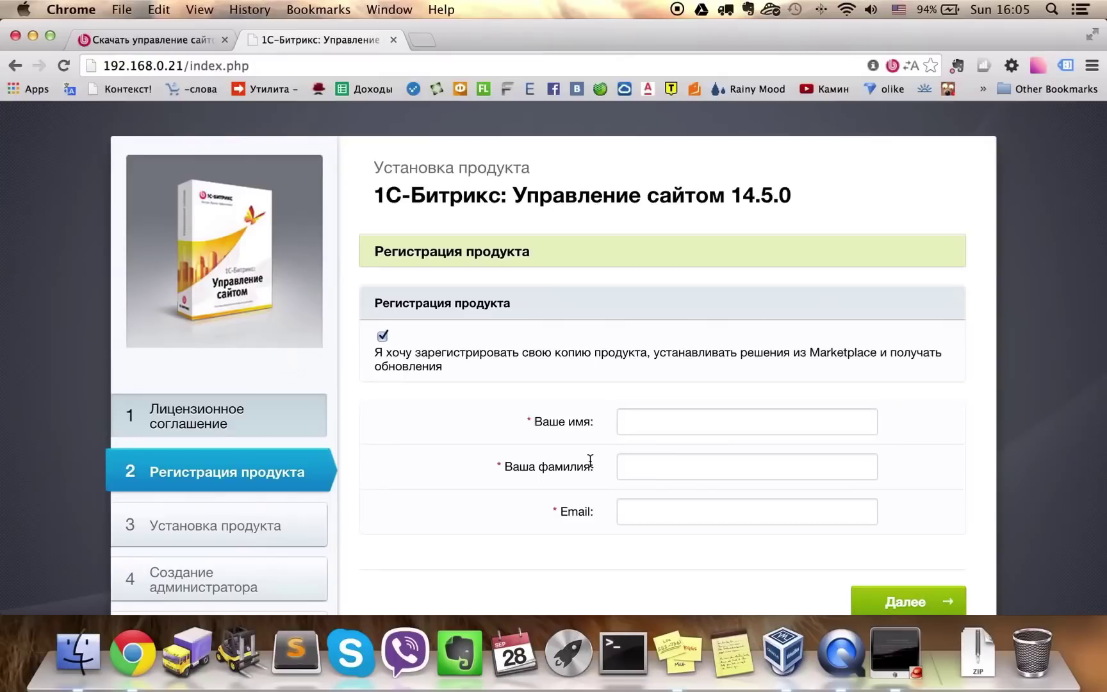
pyautogui.click(687, 424)
pyautogui.click(678, 449)
pyautogui.click(667, 467)
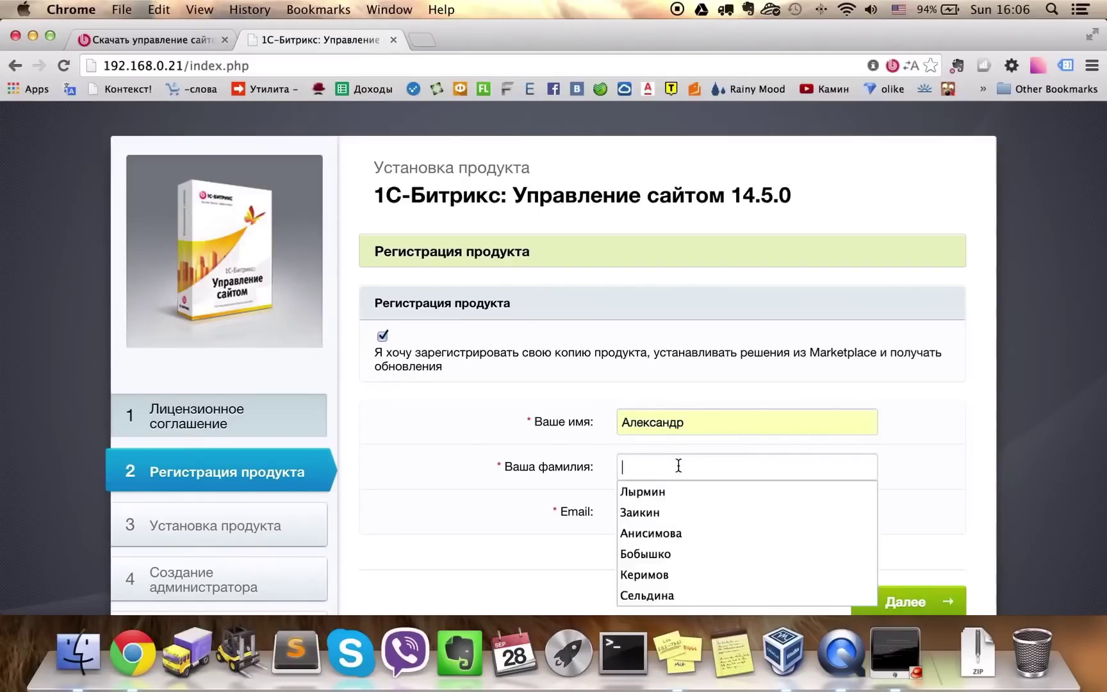
pyautogui.click(658, 492)
pyautogui.click(652, 512)
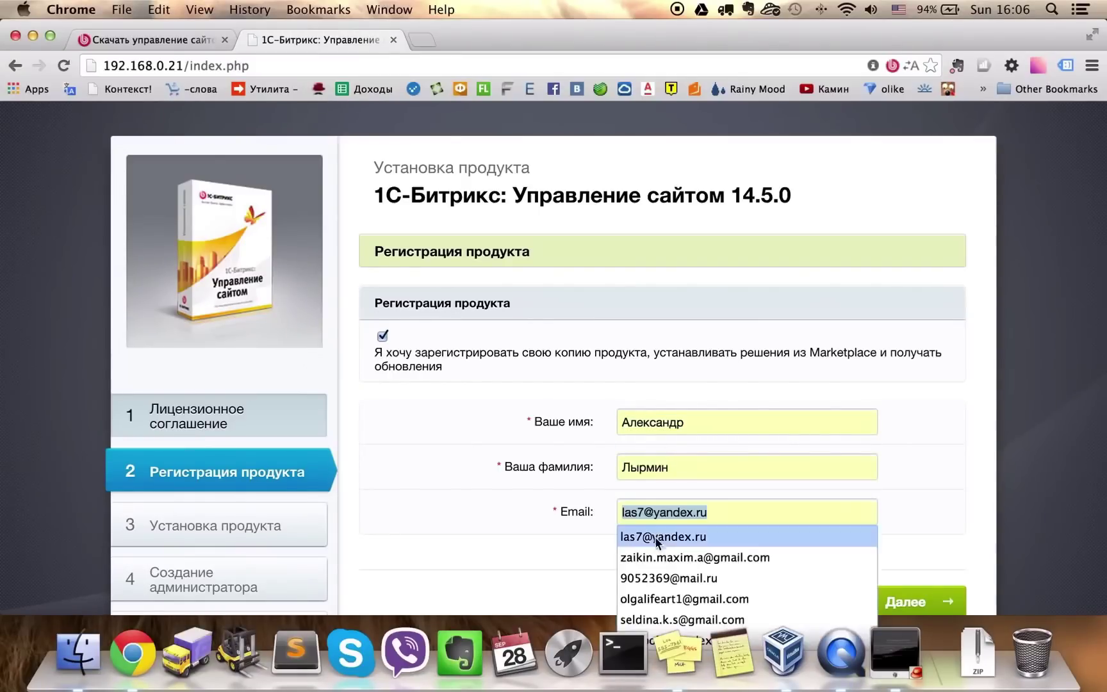
pyautogui.click(653, 534)
pyautogui.click(905, 602)
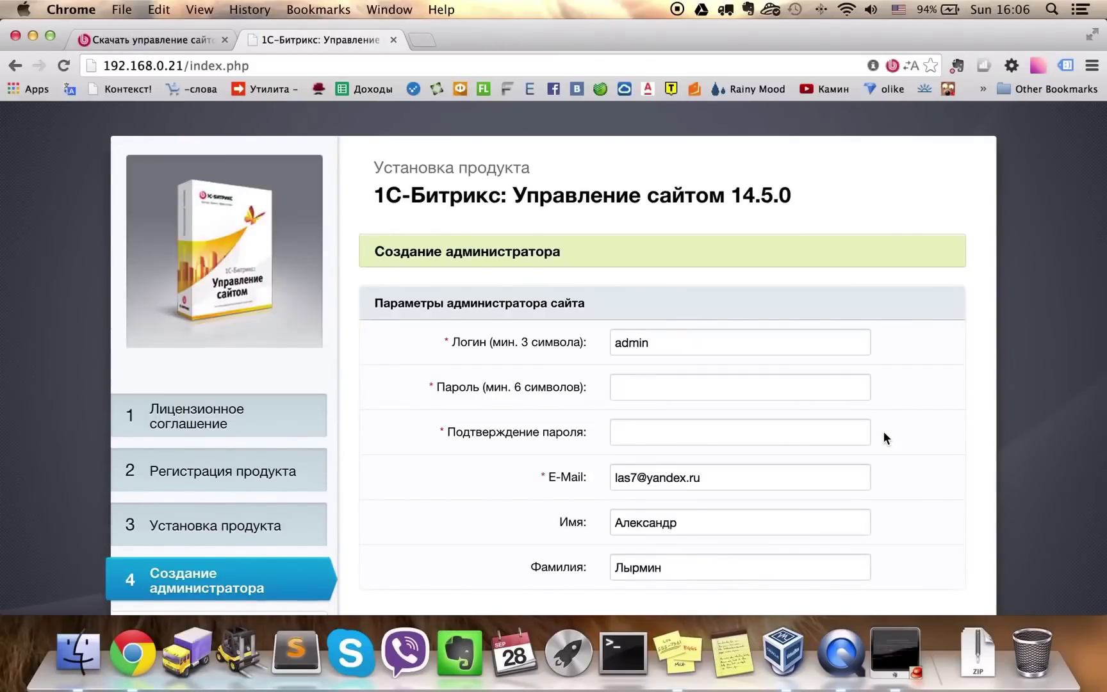
# Enter and confirm the administrator password, then submit the administrator details
pyautogui.click(758, 387)
pyautogui.write('12345678')
pyautogui.press('Tab')
pyautogui.write('12345678')
pyautogui.scroll(-3, 933, 484)
pyautogui.click(913, 530)
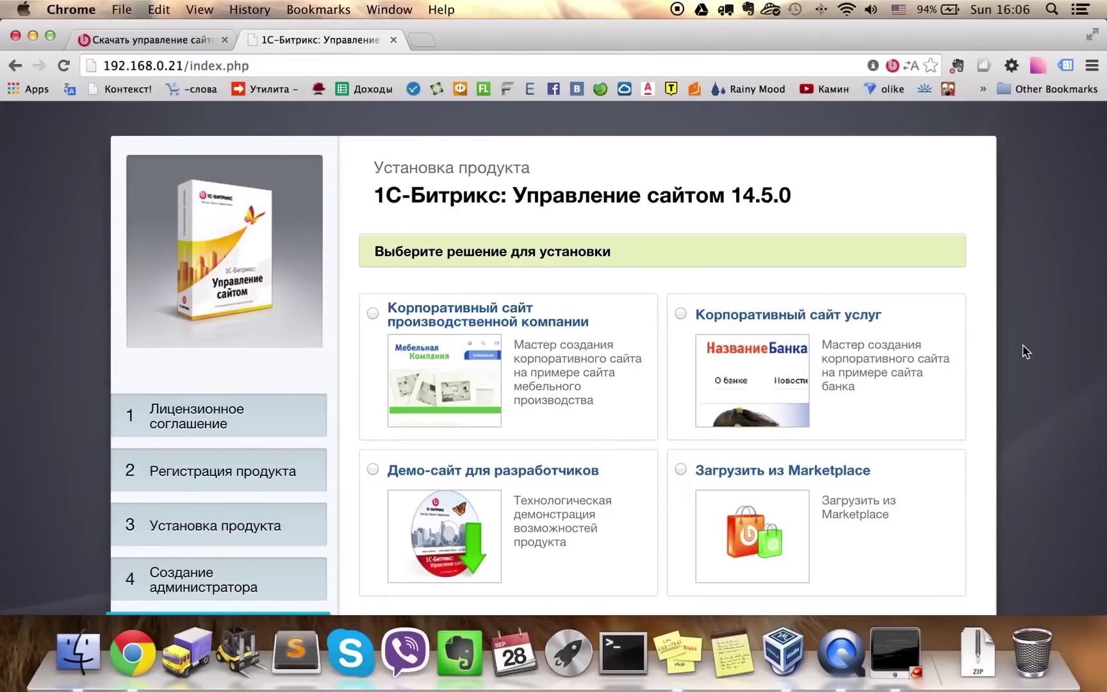
# Choose to load the solution from Marketplace and continue to the solution list
pyautogui.scroll(-2, 1025, 351)
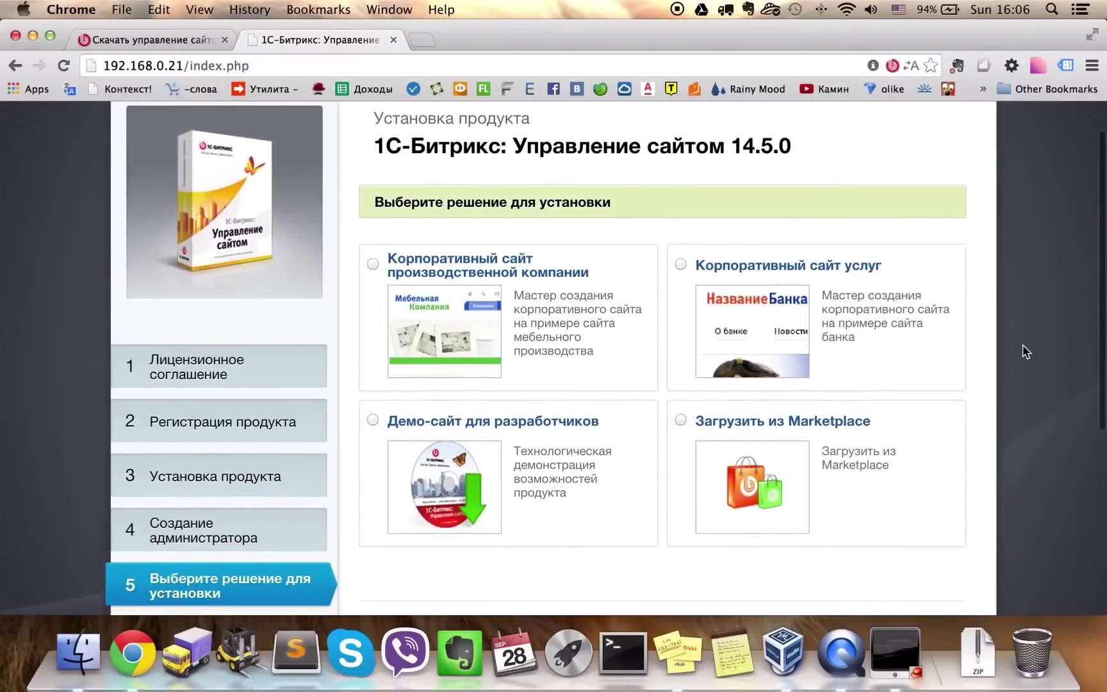
pyautogui.click(815, 428)
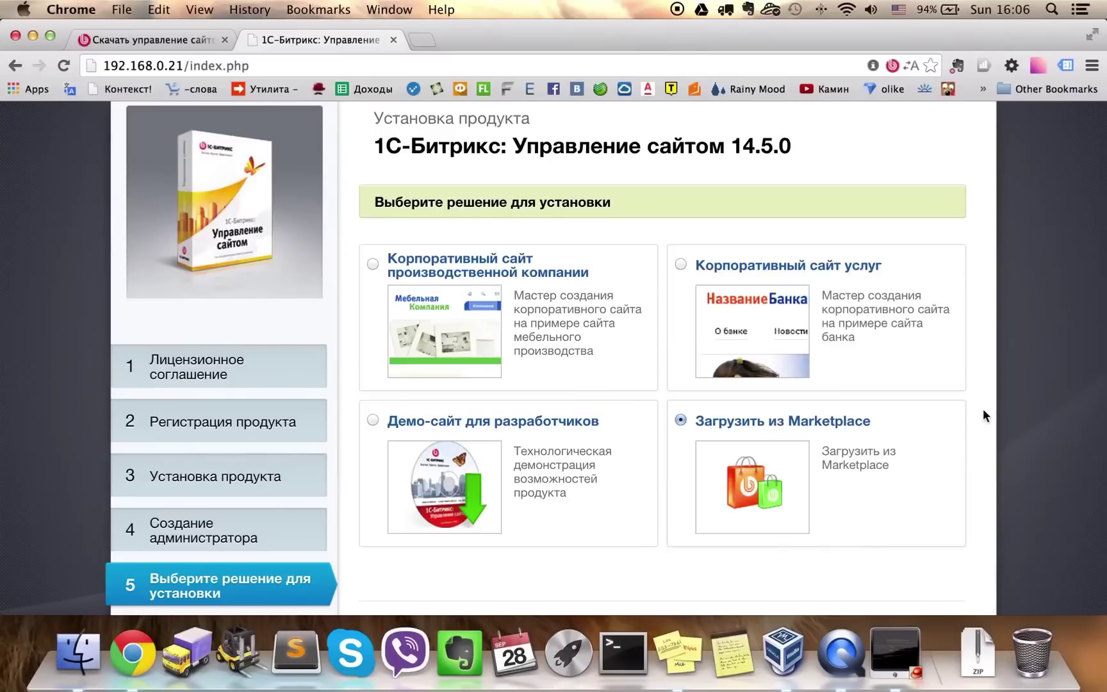
pyautogui.scroll(-2, 989, 415)
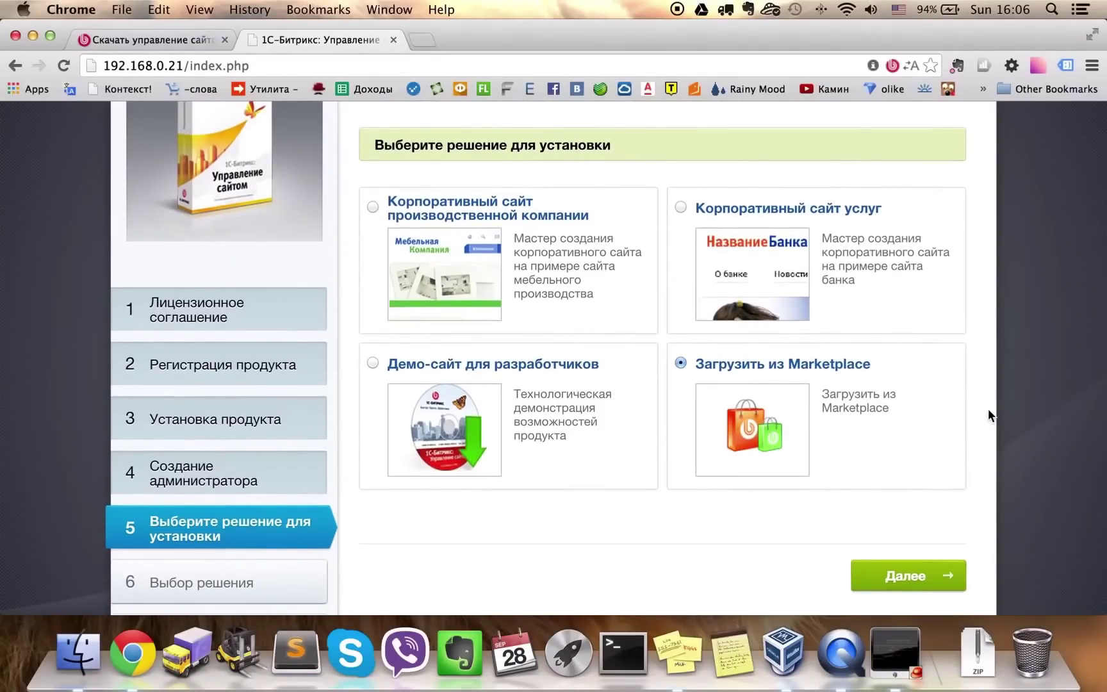
pyautogui.click(928, 575)
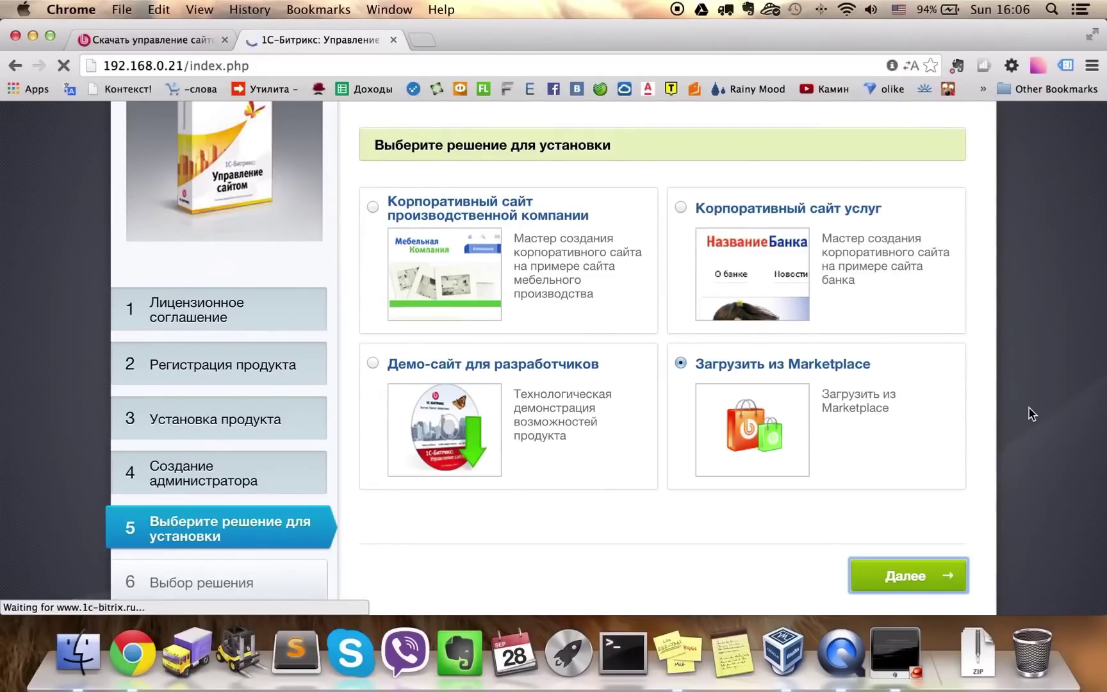
# Select 'Чистая установка «1С-Битрикс»' and continue to the template settings
pyautogui.click(872, 321)
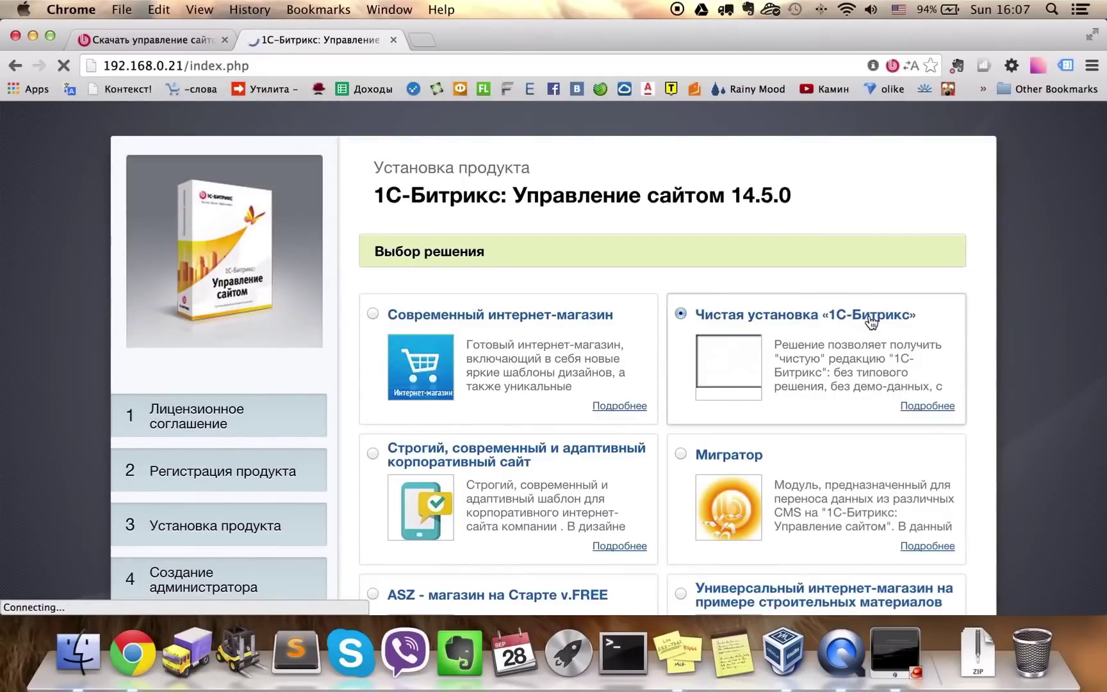
pyautogui.scroll(-2, 1014, 326)
pyautogui.scroll(-20, 1015, 342)
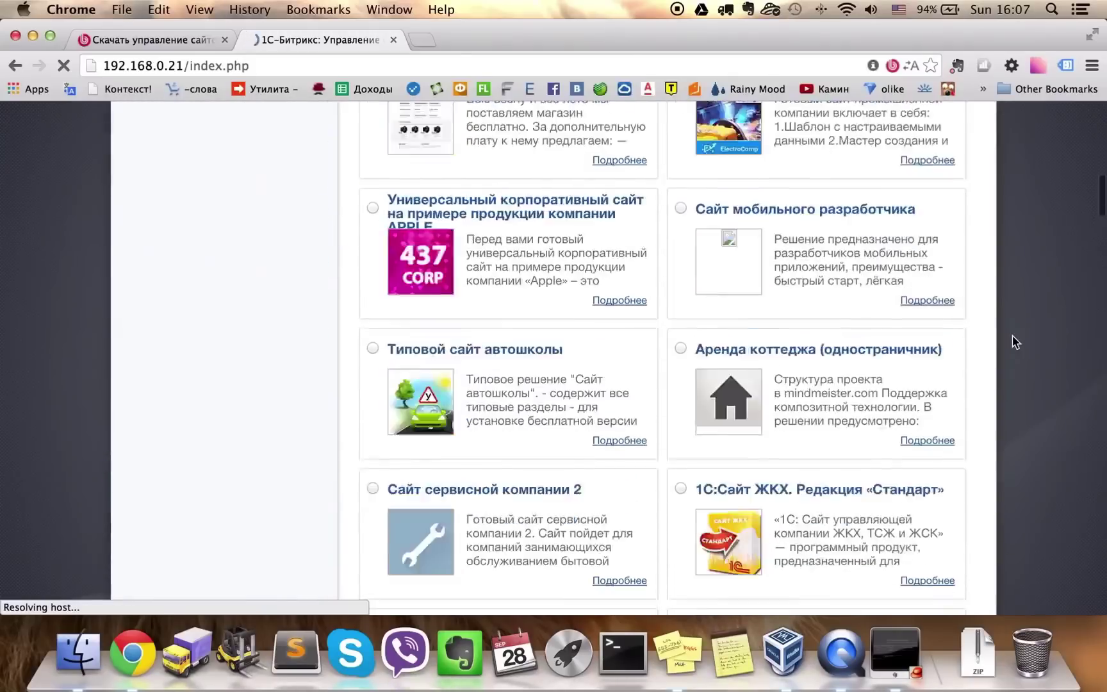
pyautogui.scroll(-20, 1015, 342)
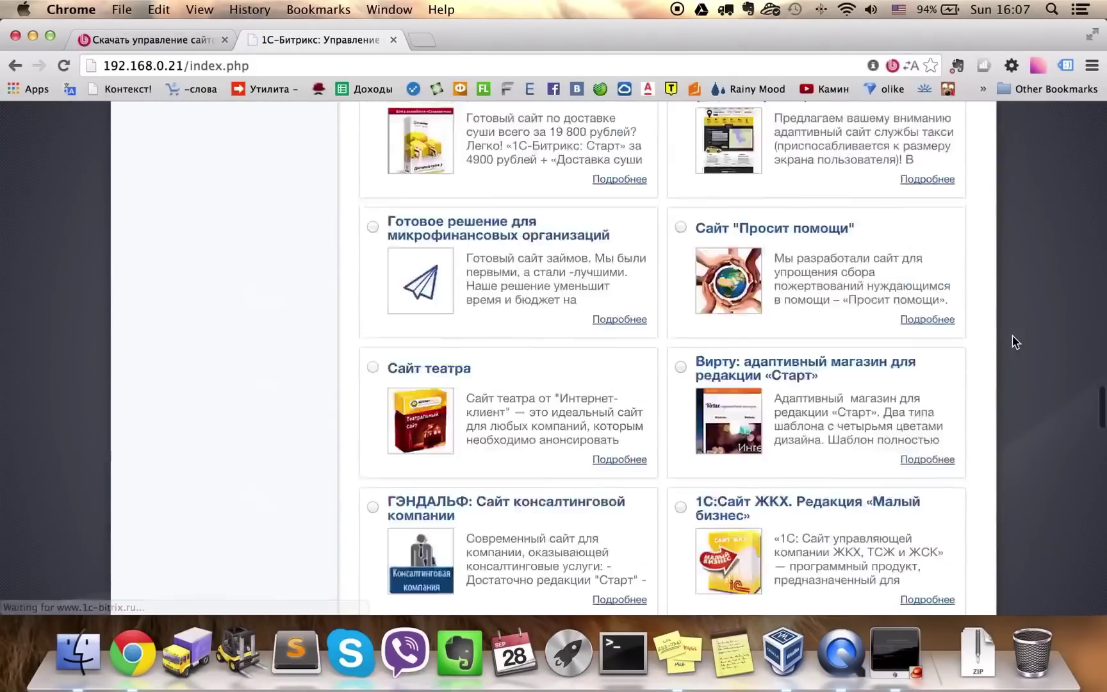
pyautogui.scroll(-5, 1015, 341)
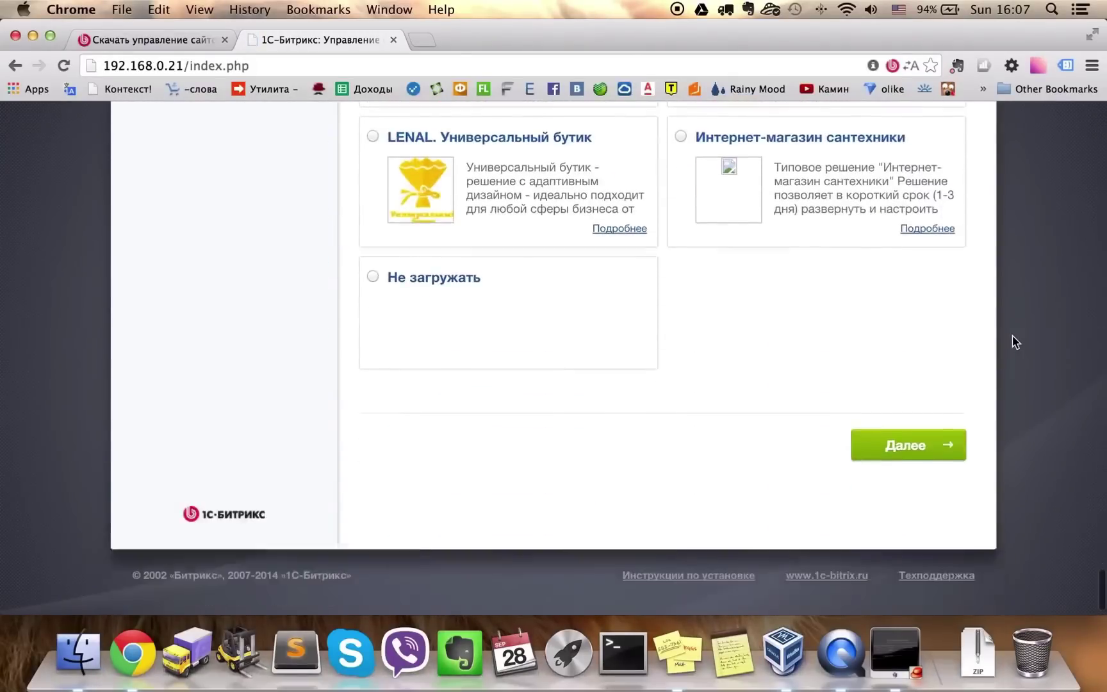
pyautogui.click(930, 438)
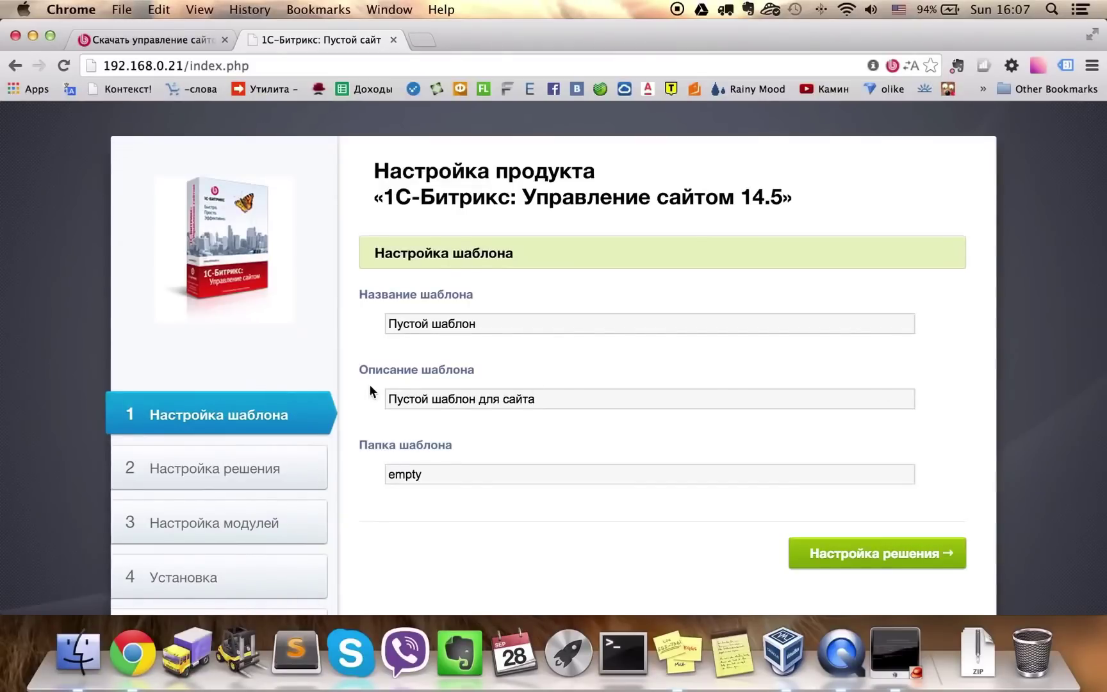
# Rename the template from Пустой шаблон to Магазин and copy the name
pyautogui.click(487, 323)
pyautogui.moveTo(516, 324); pyautogui.dragTo(383, 323)
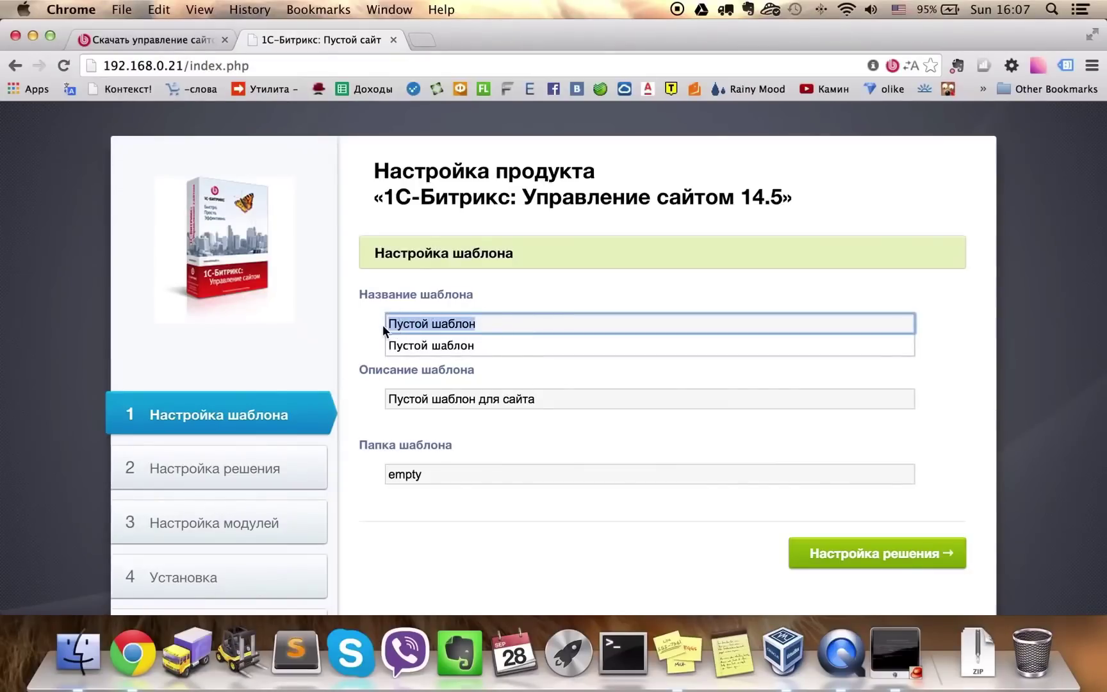
pyautogui.press('Escape')
pyautogui.write('V')
pyautogui.press('BackSpace')
pyautogui.hotkey('ctrl', 'space')
pyautogui.write('Мага')
pyautogui.press('Down')
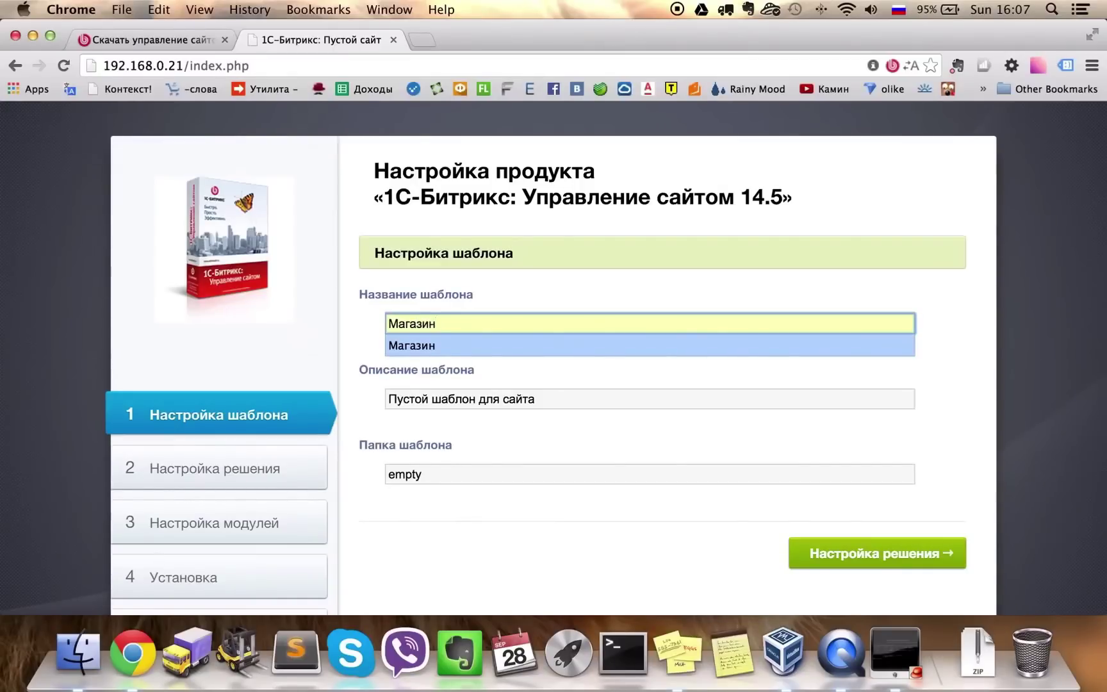
pyautogui.press('super+a')
pyautogui.press('super+c')
# Change the template description to 'Шаблон для сайта магазина'
pyautogui.press('Tab')
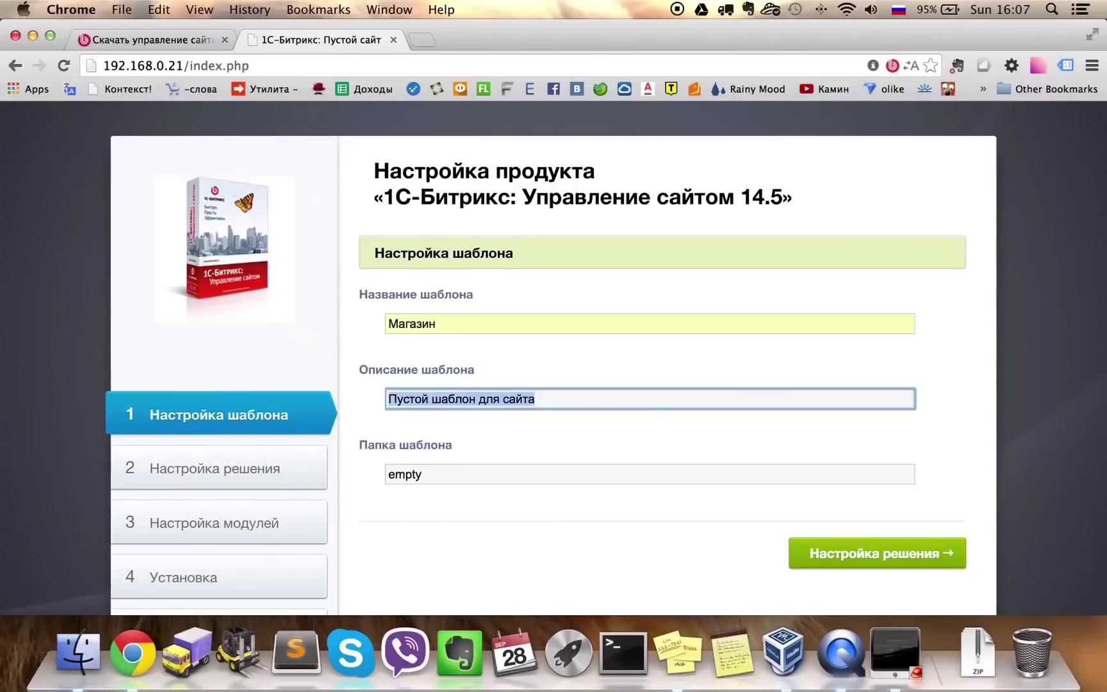
pyautogui.press('Tab')
pyautogui.hotkey('shift', 'Tab')
pyautogui.click(535, 398)
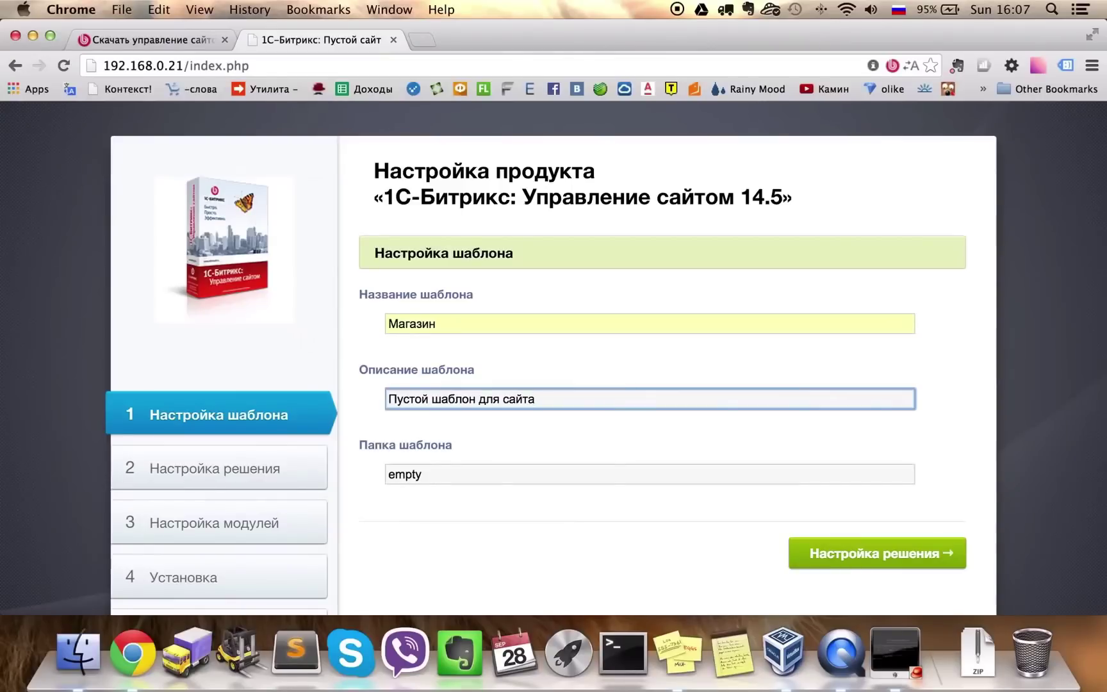
pyautogui.click(504, 398)
pyautogui.click(434, 398)
pyautogui.press('BackSpace')
pyautogui.press('BackSpace')
pyautogui.press('BackSpace')
pyautogui.press('BackSpace')
pyautogui.press('BackSpace')
pyautogui.press('BackSpace')
pyautogui.press('BackSpace')
pyautogui.press('BackSpace')
pyautogui.write('Ш')
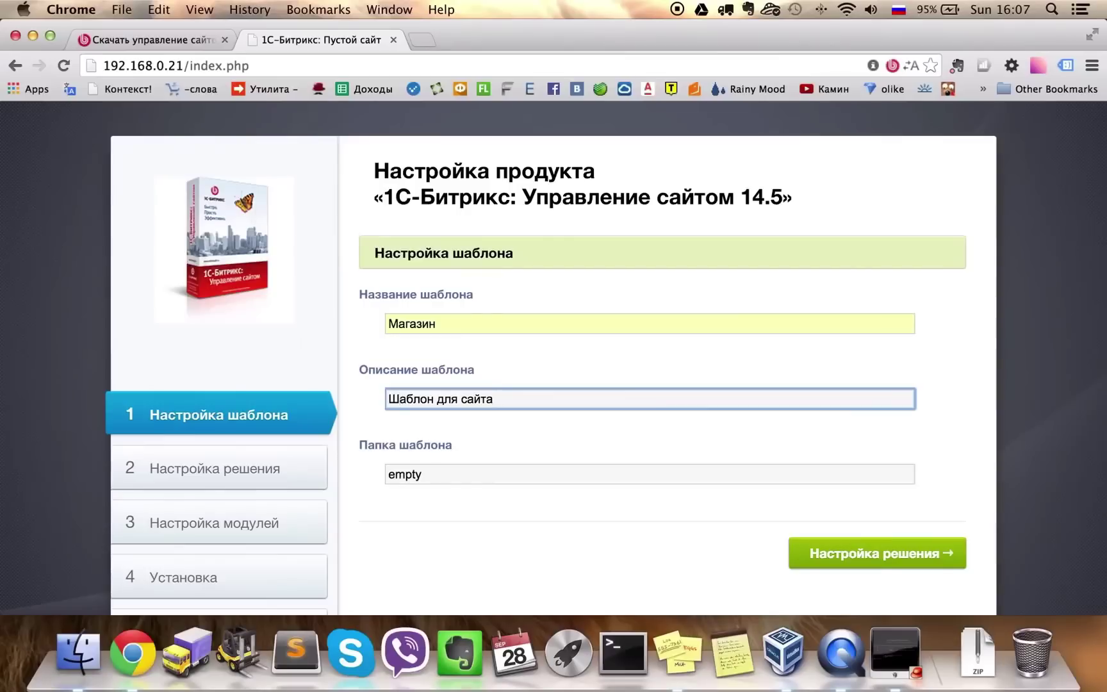
pyautogui.hotkey('alt', 'Right')
pyautogui.hotkey('alt', 'Right')
pyautogui.hotkey('alt', 'Right')
pyautogui.write('Магазин')
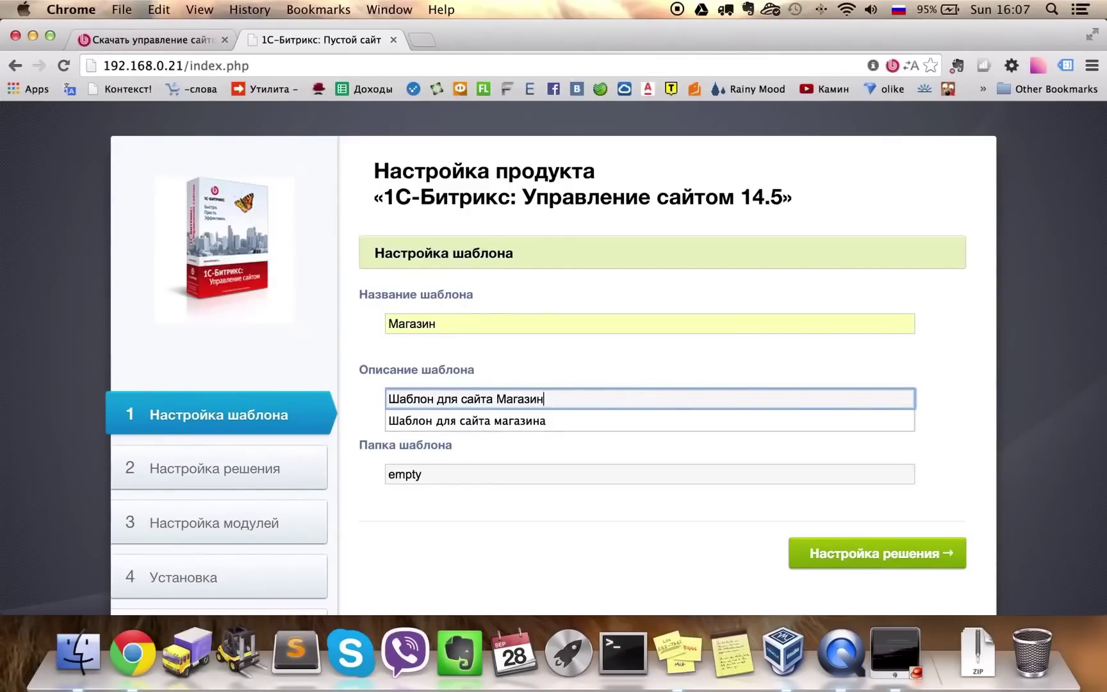
pyautogui.press('Down')
# Set the template folder to shop
pyautogui.press('Tab')
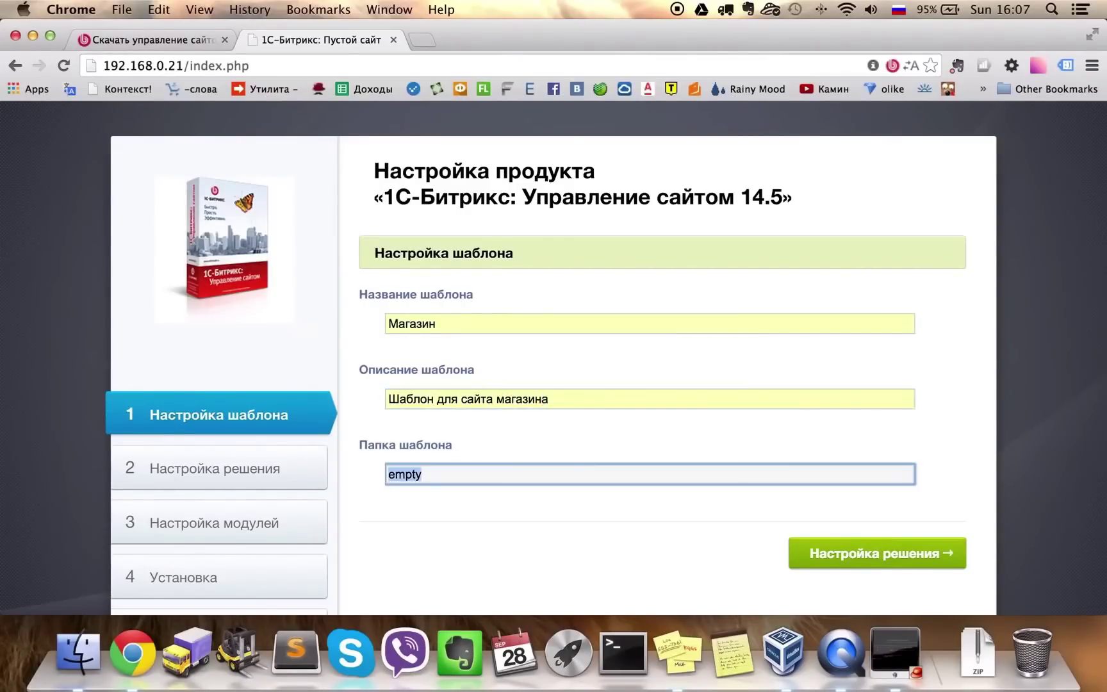
pyautogui.hotkey('ctrl', 'space')
pyautogui.write('sh')
pyautogui.press('Down')
pyautogui.press('Tab')
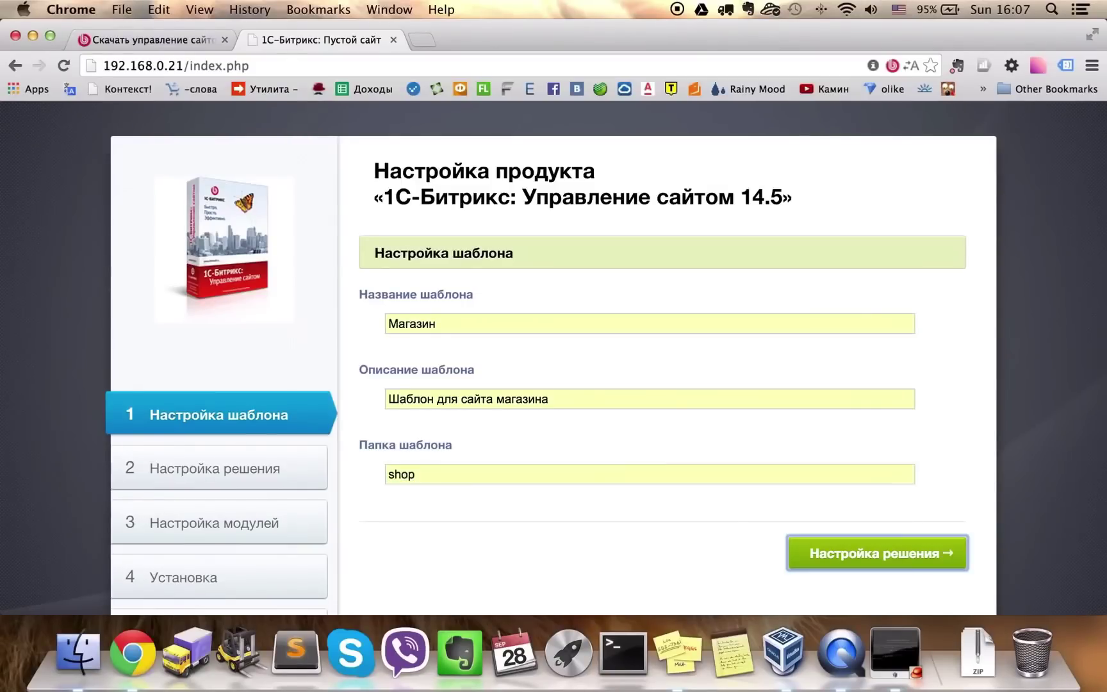
# On the solution settings step, set the site name and Title to Магазин
pyautogui.click(844, 558)
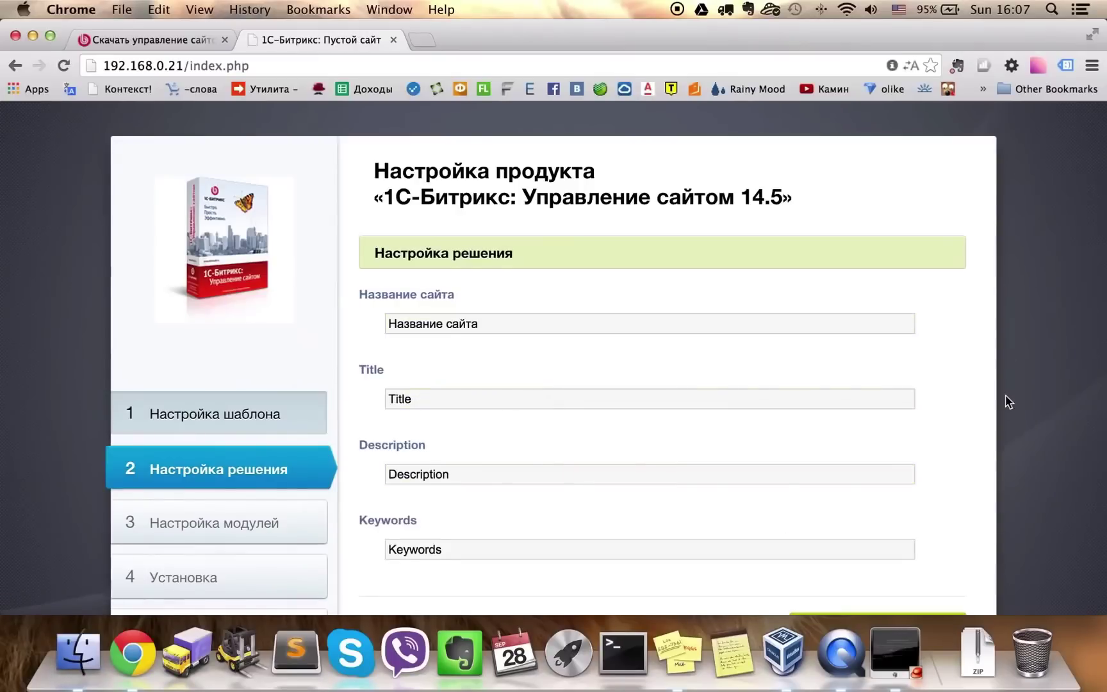
pyautogui.click(479, 324)
pyautogui.press('super+a')
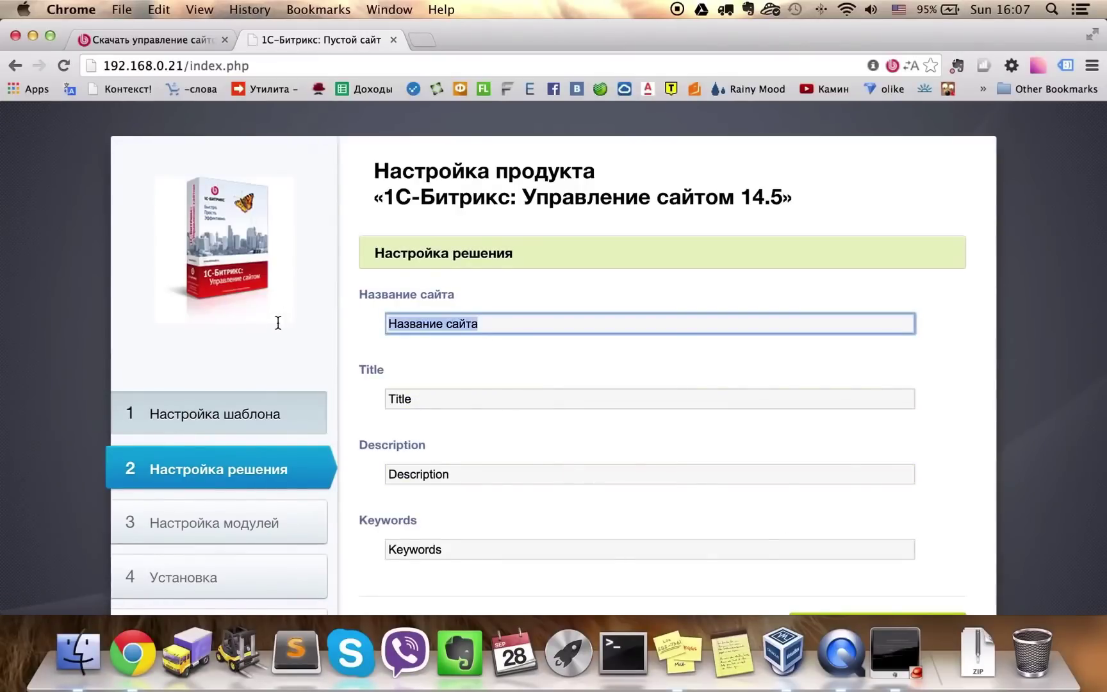
pyautogui.press('super+v')
pyautogui.click(430, 398)
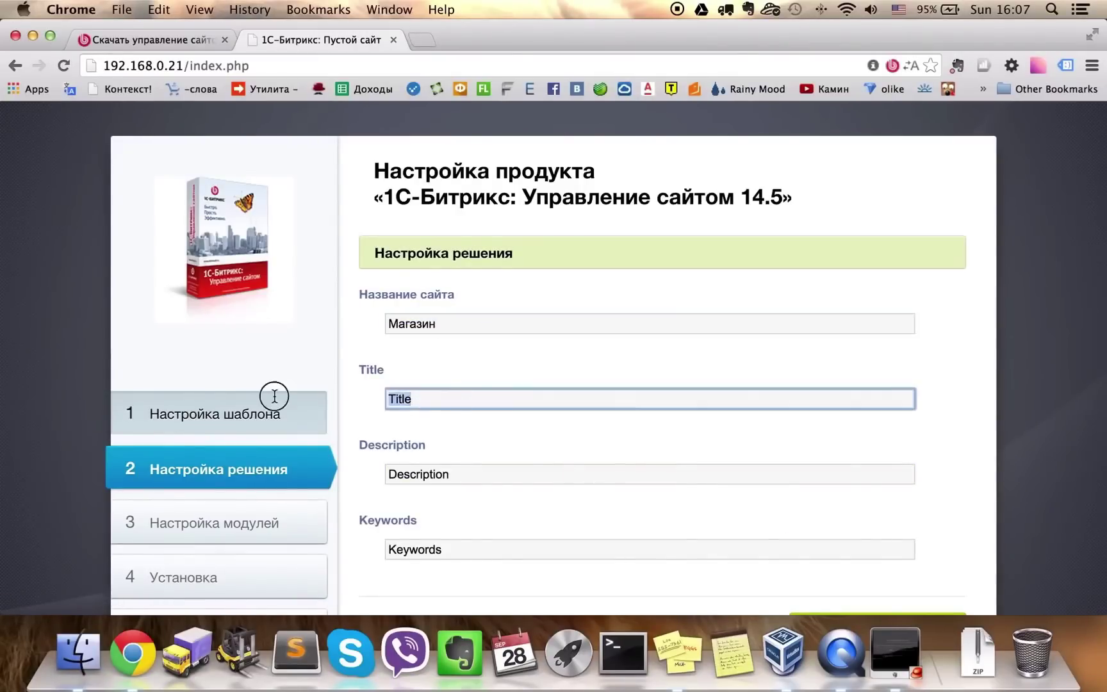
pyautogui.press('super+v')
# Set the Description and Keywords fields to Магазин as well
pyautogui.click(462, 473)
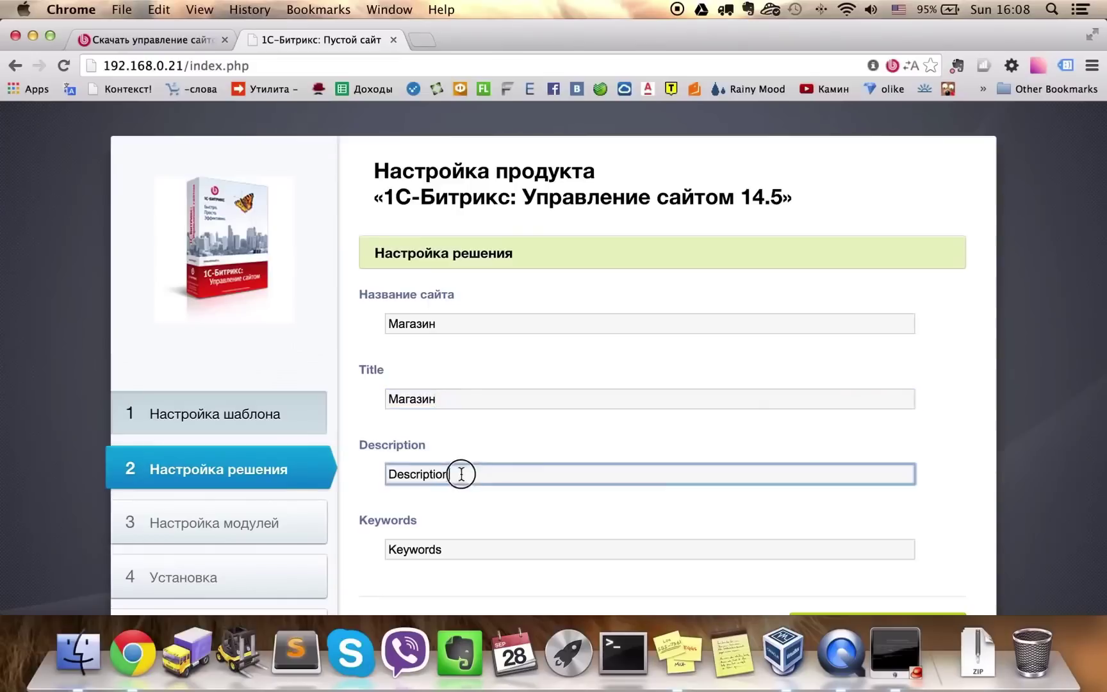
pyautogui.press('super+v')
pyautogui.click(452, 552)
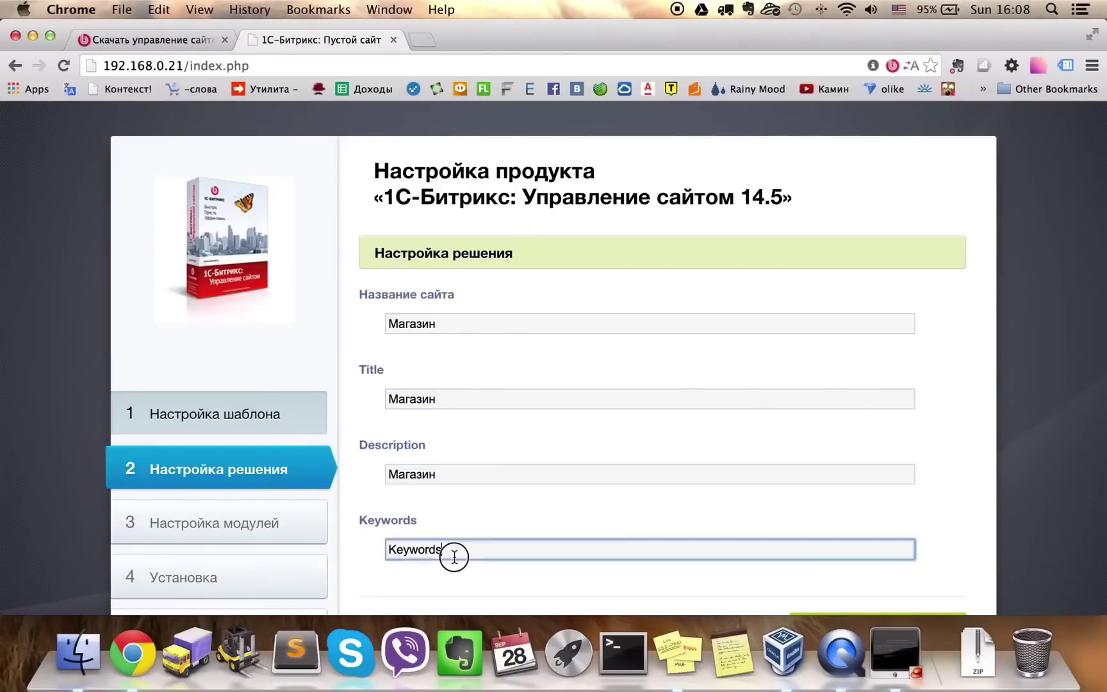
pyautogui.press('super+v')
pyautogui.click(521, 521)
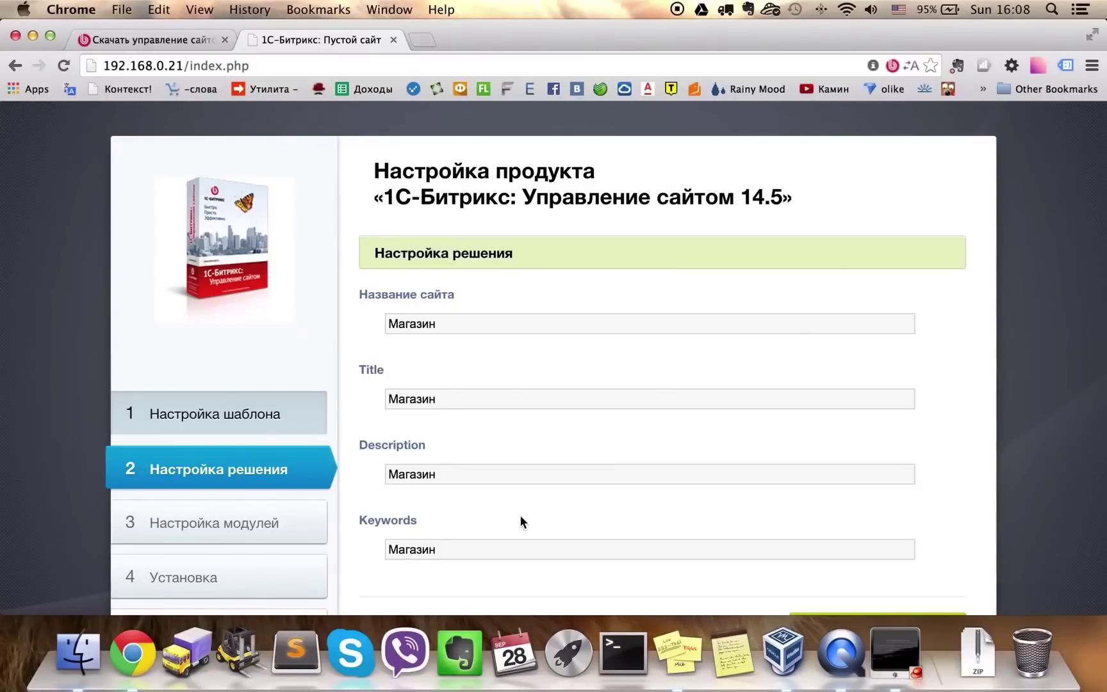
pyautogui.scroll(-5, 520, 515)
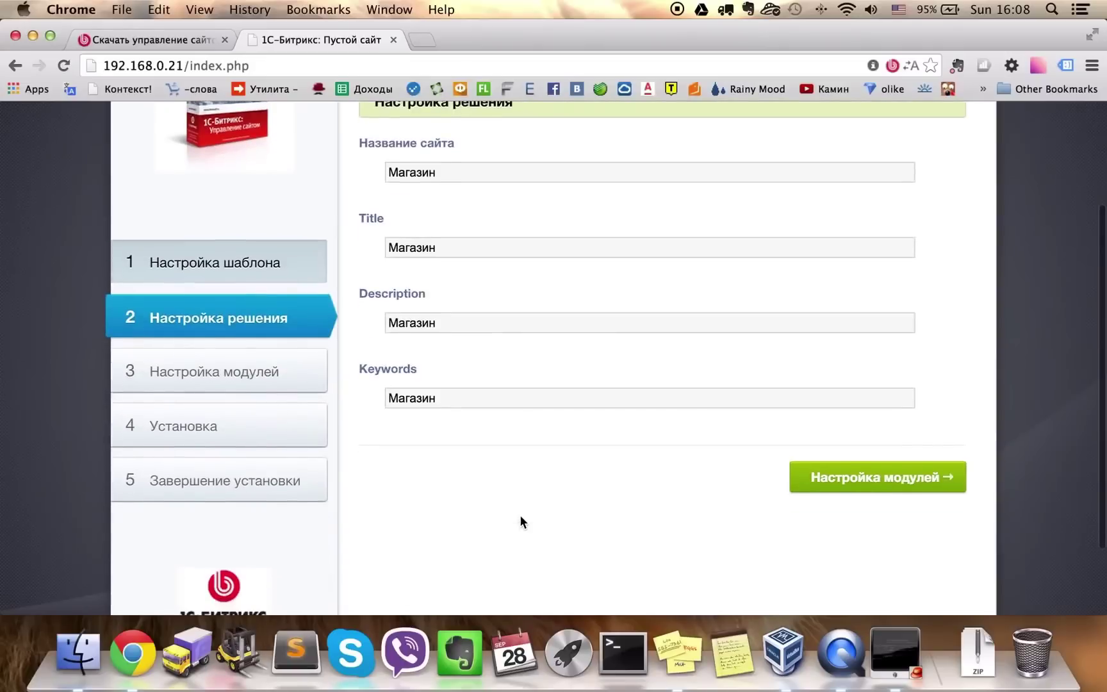
# Select all eight modules, install them, and go to the new Магазин site
pyautogui.click(909, 477)
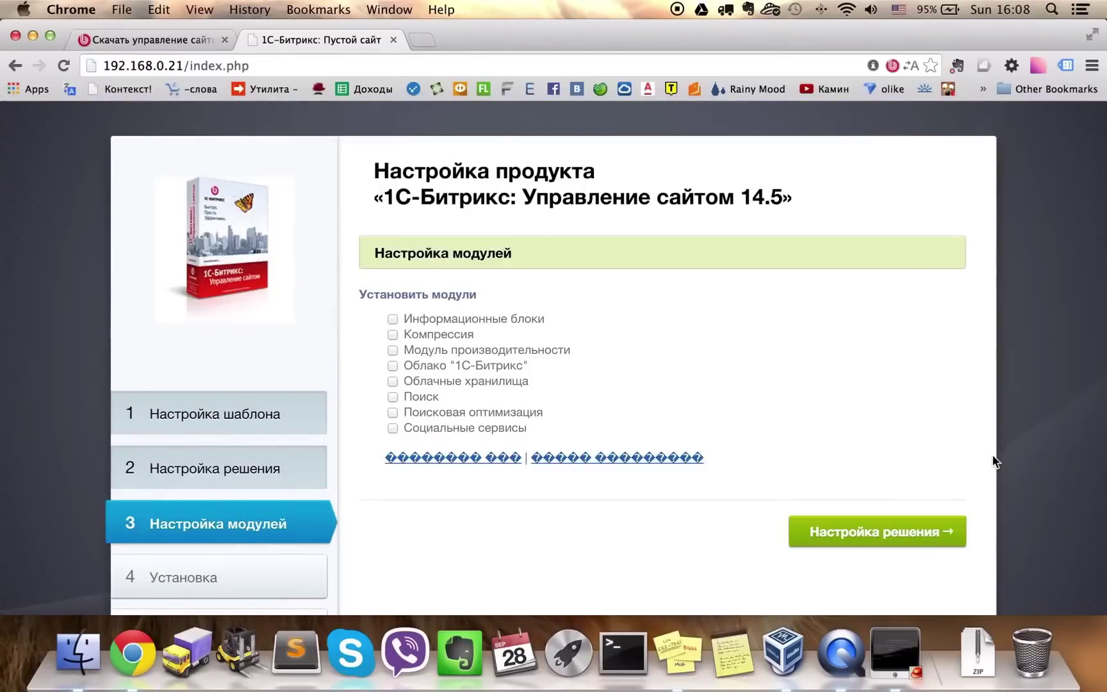
pyautogui.click(427, 462)
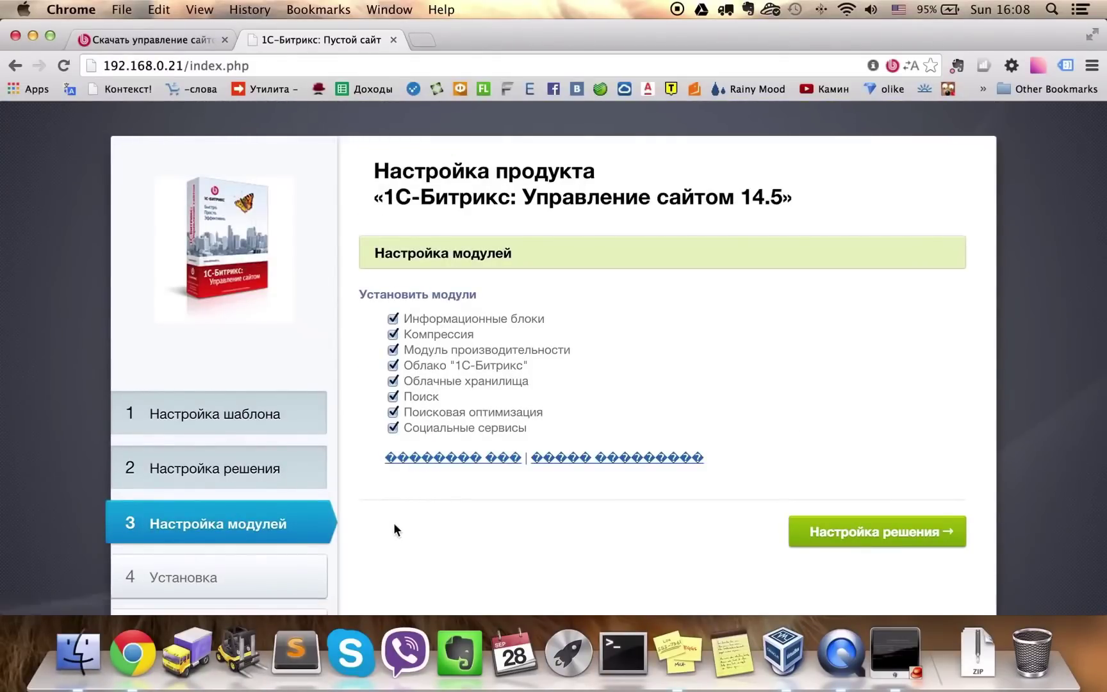
pyautogui.click(894, 531)
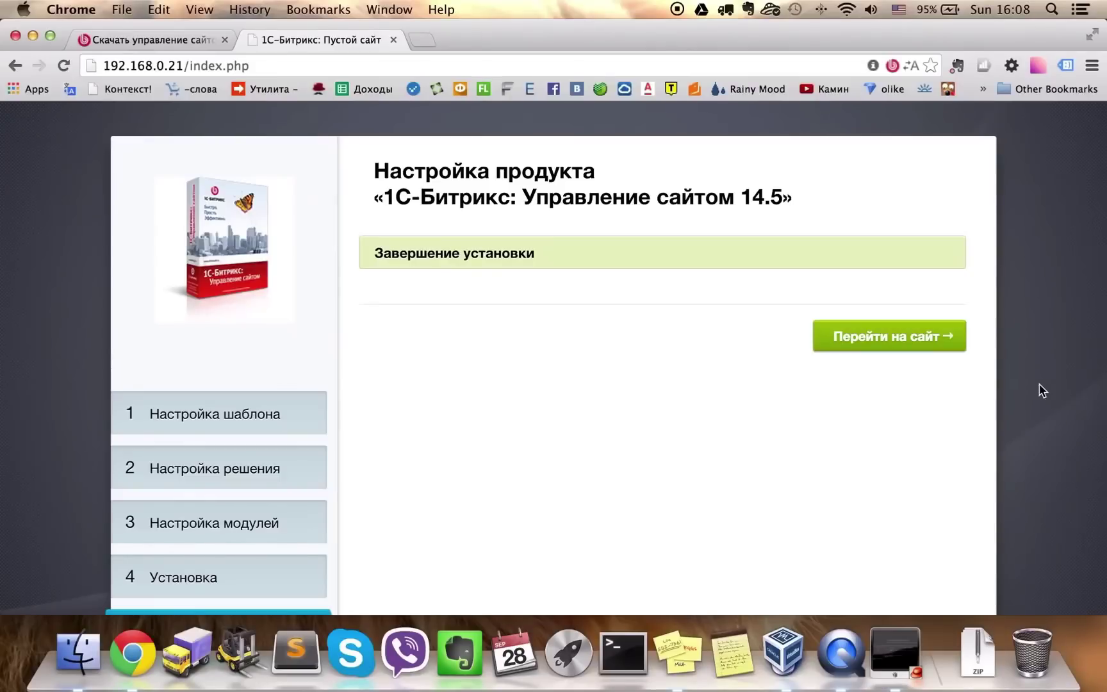
pyautogui.click(917, 344)
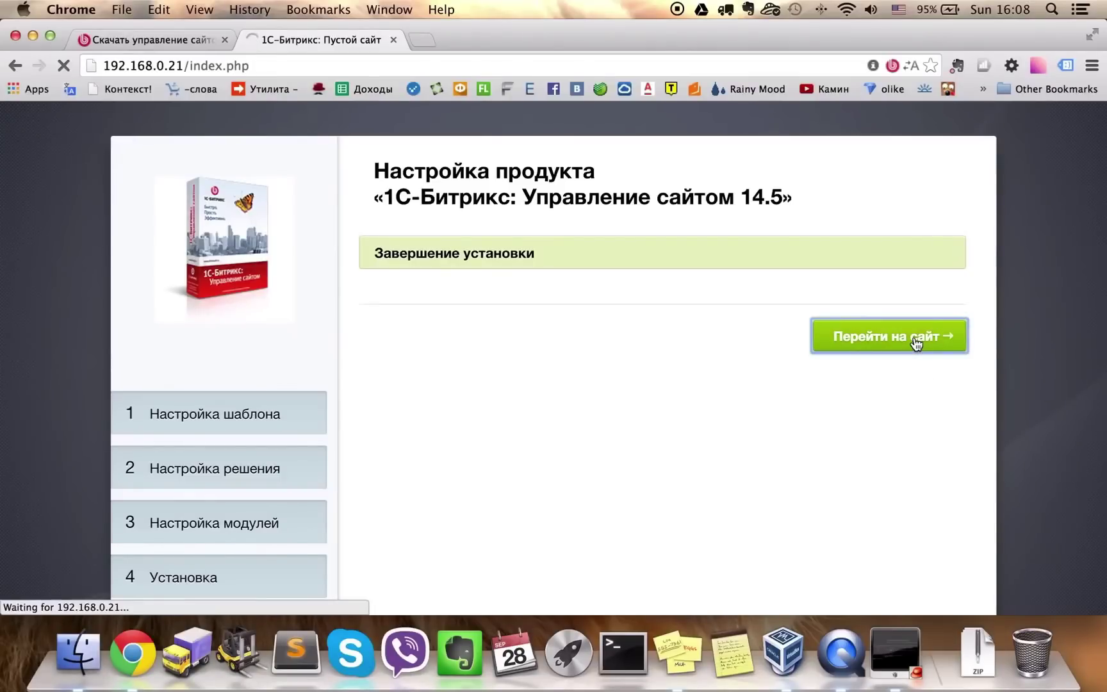